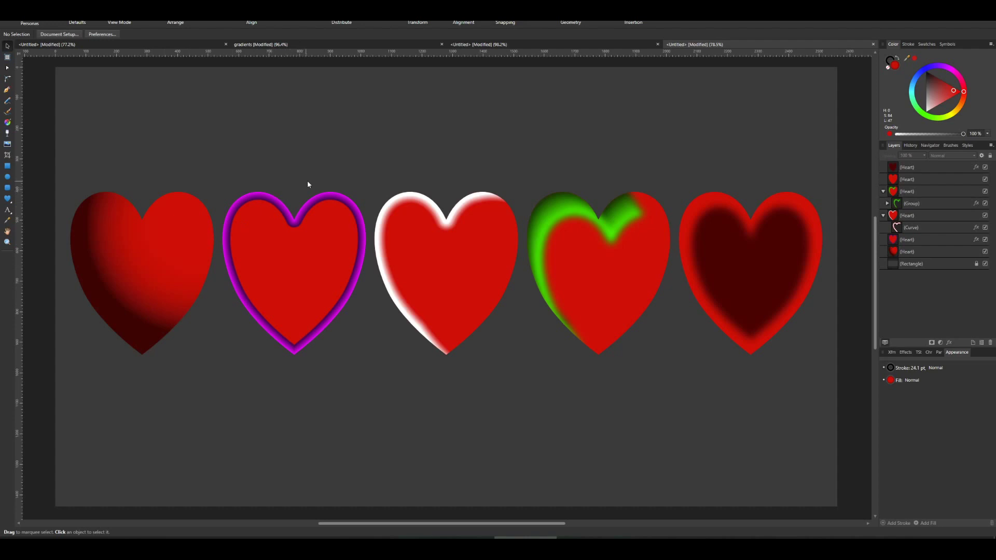
# Create a new document with a full-page dark grey background rectangle.
pyautogui.hotkey('ctrl', 'n')
pyautogui.click(533, 389)
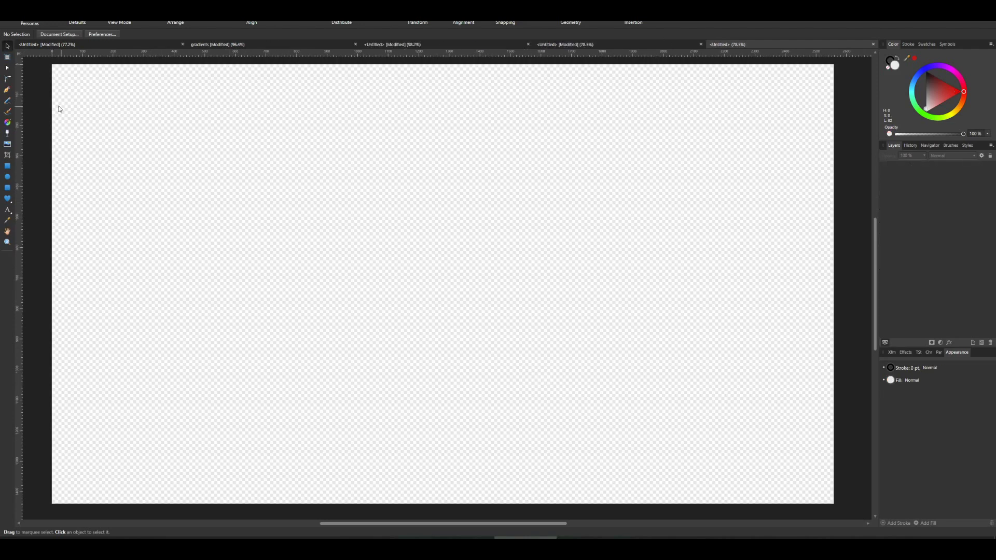
pyautogui.press('m')
pyautogui.moveTo(52, 64); pyautogui.dragTo(834, 504)
pyautogui.moveTo(929, 88); pyautogui.dragTo(925, 83)
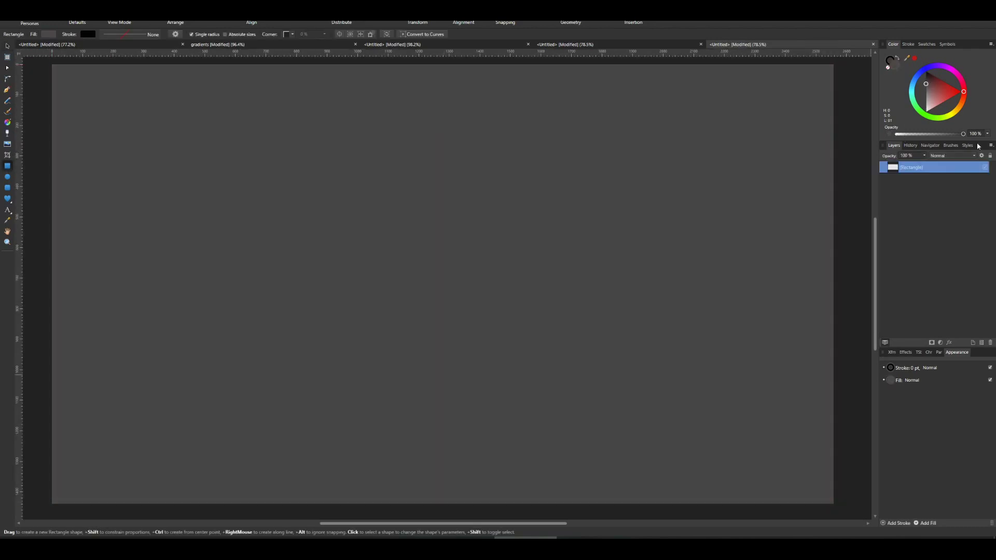
# Draw a large red heart, duplicate it into five copies, and hide four of them.
pyautogui.click(8, 199)
pyautogui.moveTo(291, 143); pyautogui.dragTo(594, 425)
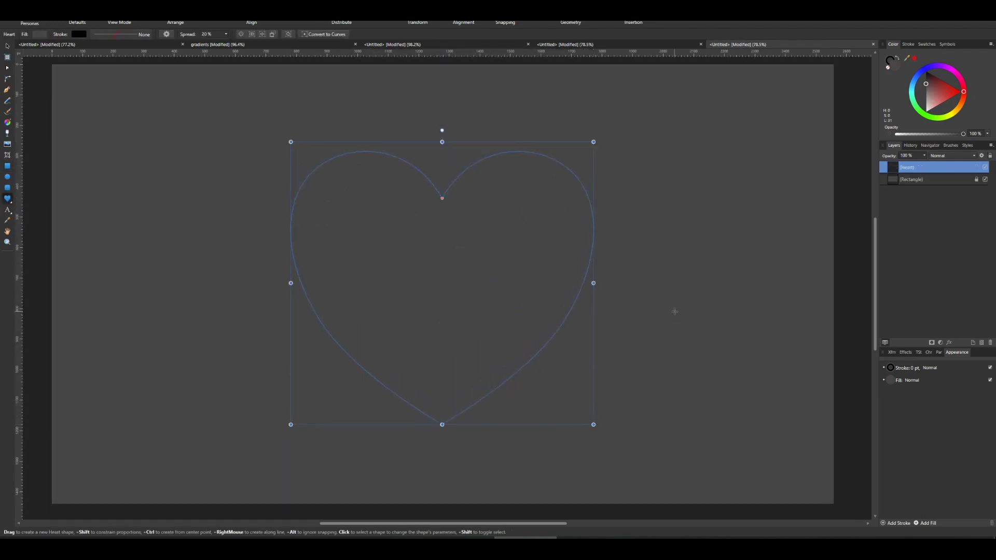
pyautogui.click(951, 93)
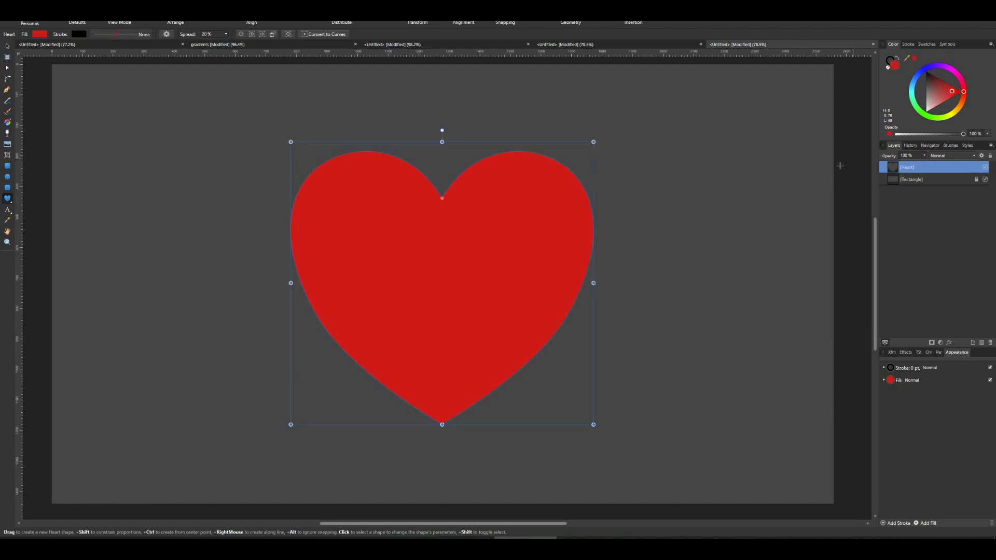
pyautogui.hotkey('ctrl', 'j')
pyautogui.hotkey('ctrl', 'j')
pyautogui.hotkey('ctrl', 'j')
pyautogui.hotkey('ctrl', 'j')
pyautogui.keyDown('shift'); pyautogui.click(900, 204); pyautogui.keyUp('shift')
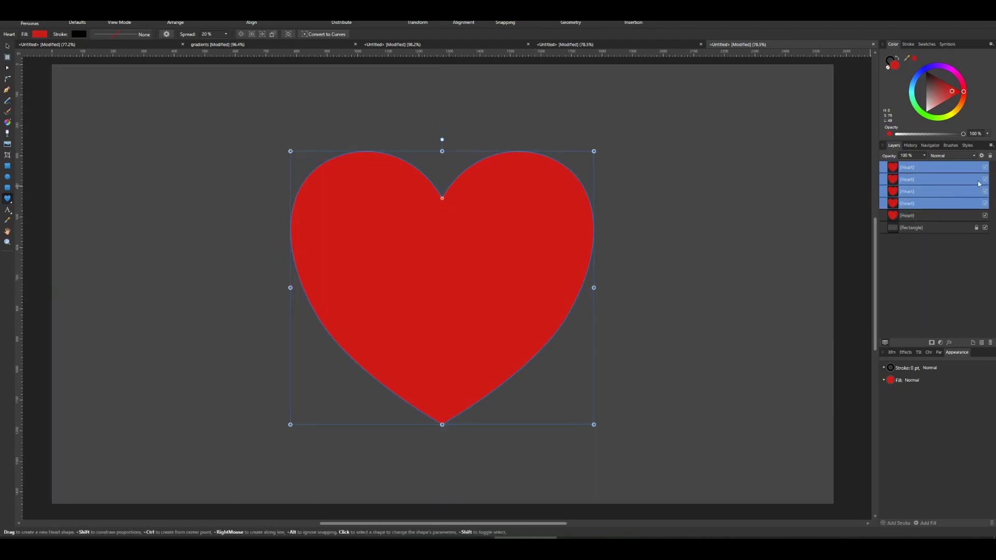
pyautogui.click(985, 167)
pyautogui.click(903, 216)
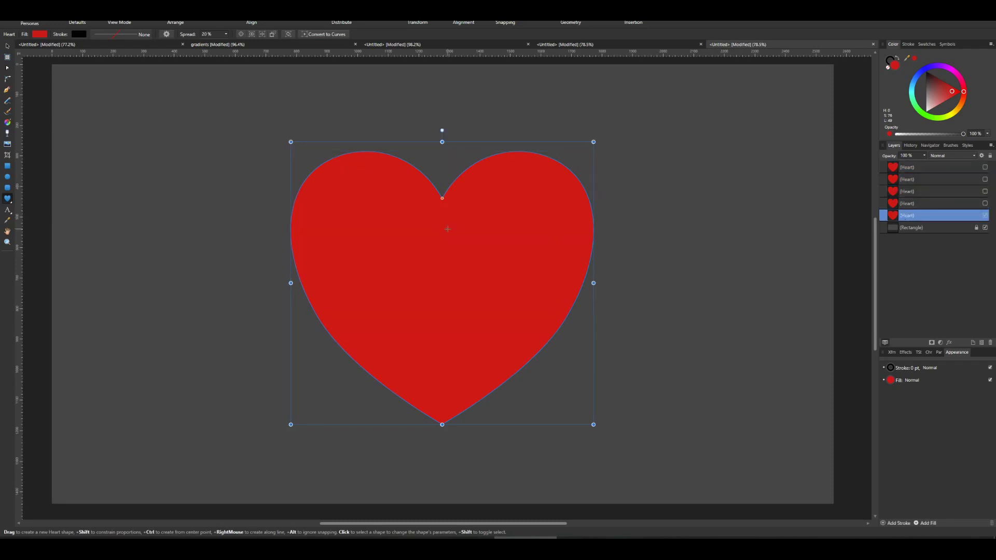
pyautogui.scroll(2, 448, 230)
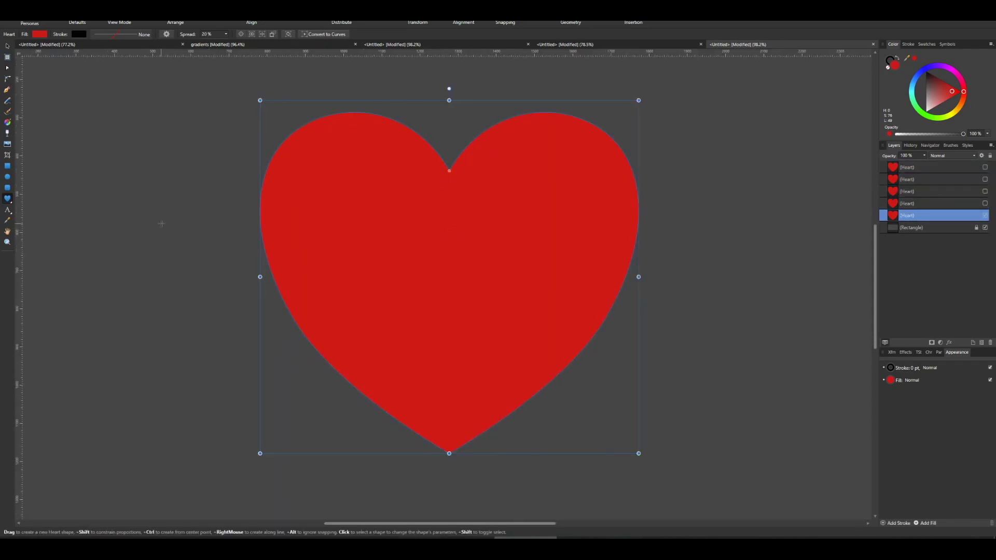
# Give the heart a radial gradient with a darkened start colour and midpoint shifted toward it.
pyautogui.click(7, 123)
pyautogui.moveTo(585, 166); pyautogui.dragTo(345, 283)
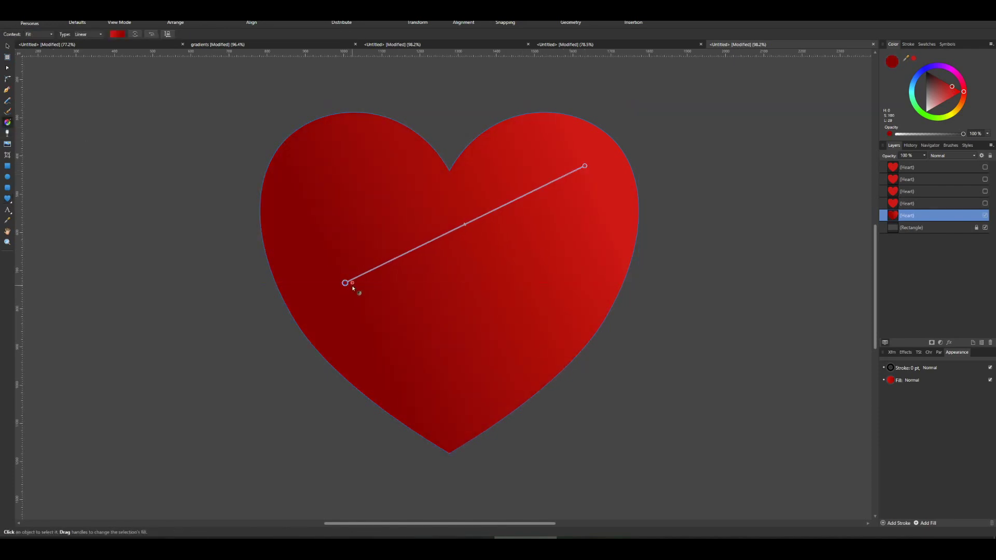
pyautogui.click(94, 39)
pyautogui.click(84, 81)
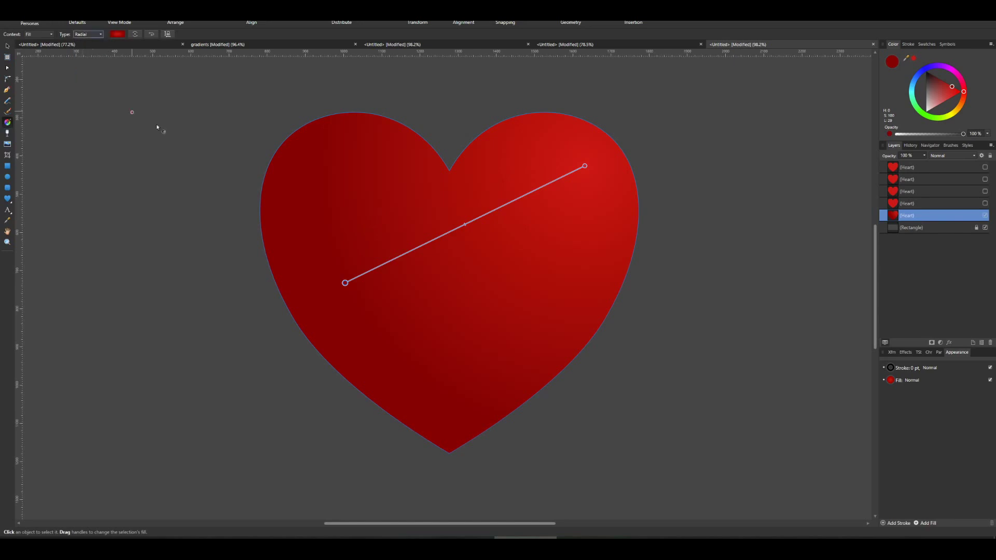
pyautogui.moveTo(465, 224); pyautogui.dragTo(366, 270)
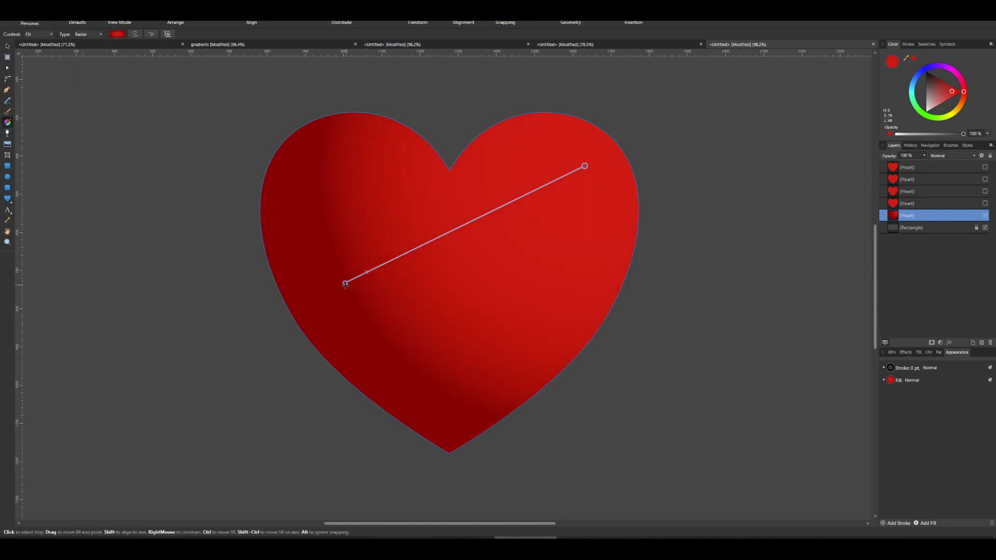
pyautogui.click(939, 80)
pyautogui.moveTo(939, 80); pyautogui.dragTo(936, 78)
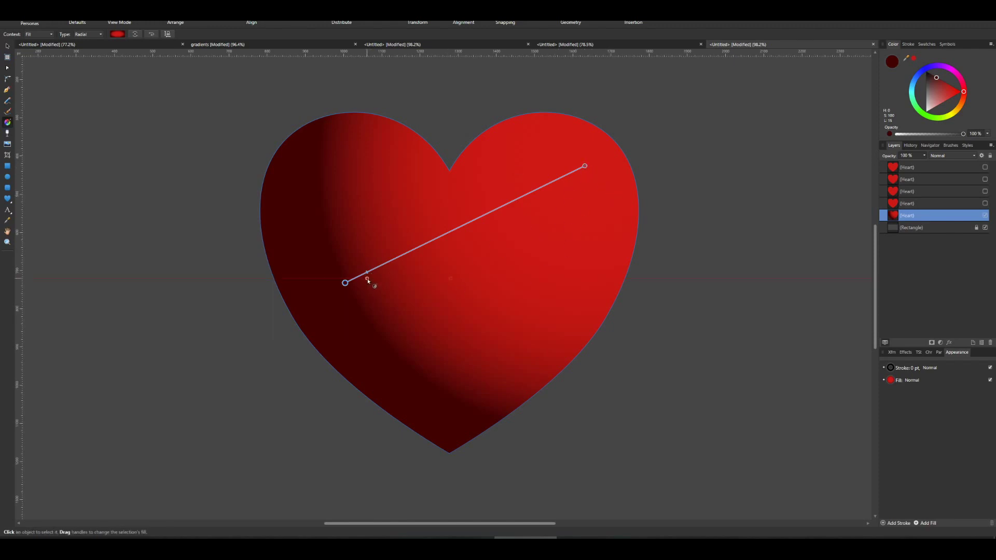
# Hide the radial-gradient heart and show the next plain red heart.
pyautogui.click(985, 216)
pyautogui.click(983, 204)
pyautogui.click(985, 203)
# Add a 46.3 px Outline effect to the heart, aligned Inside, with a Contour gradient fill.
pyautogui.press('v')
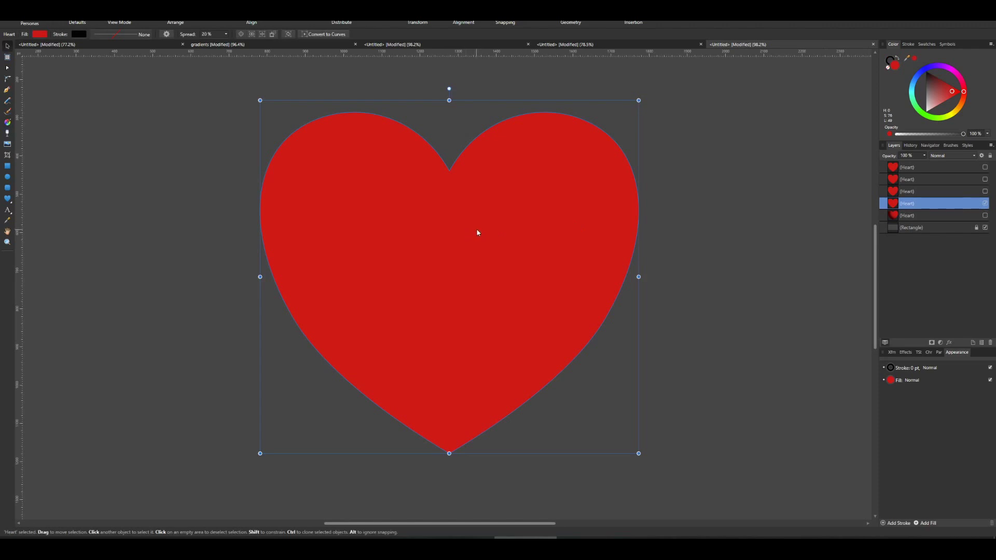
pyautogui.click(949, 343)
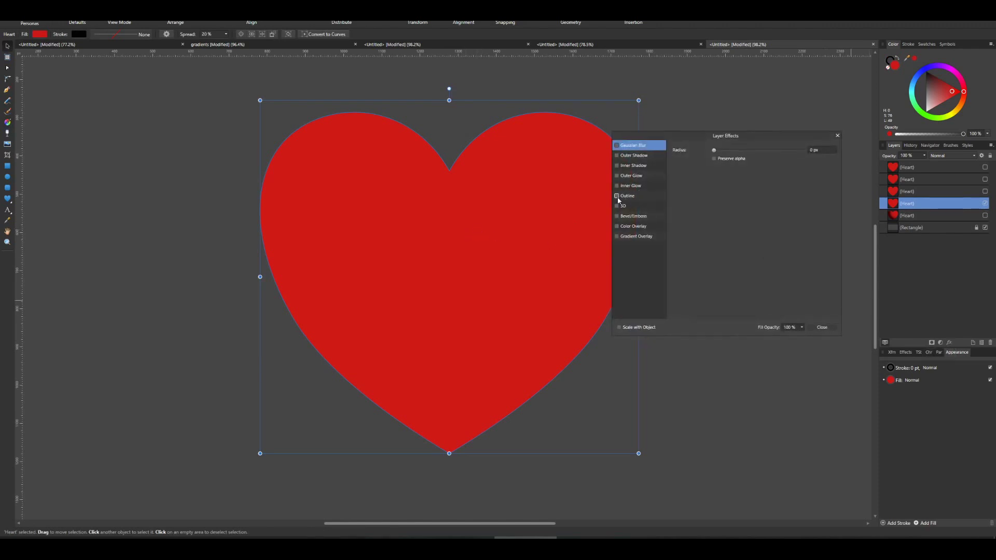
pyautogui.click(628, 197)
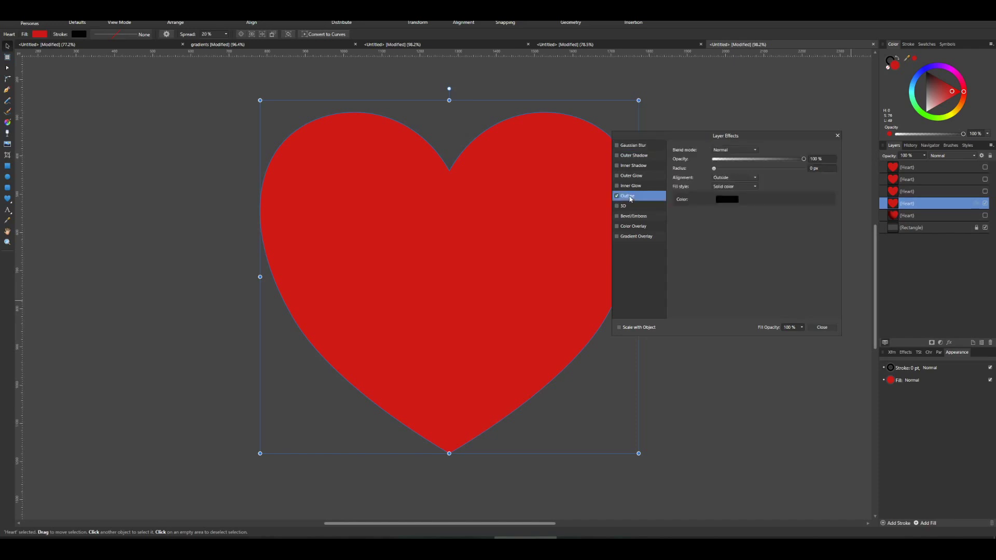
pyautogui.moveTo(715, 169); pyautogui.dragTo(789, 169)
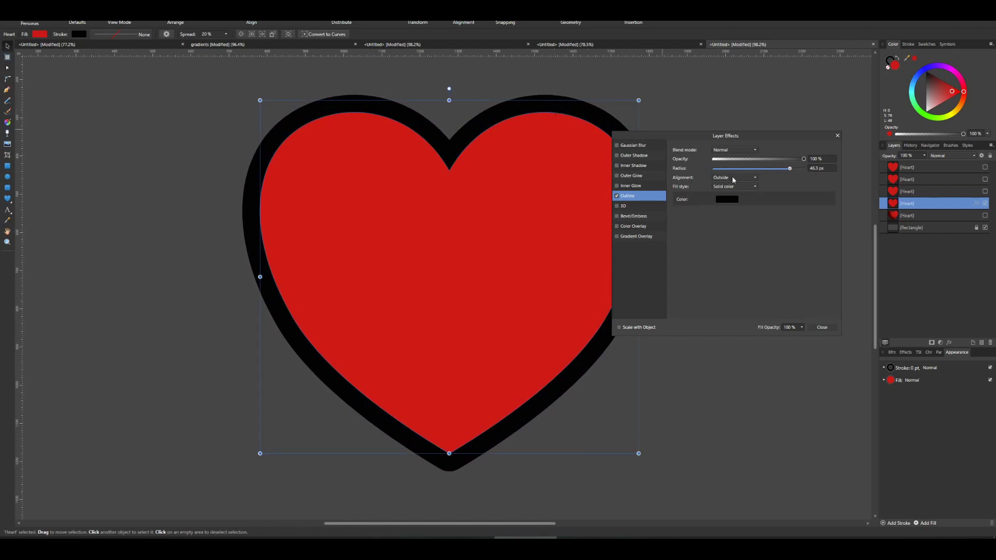
pyautogui.click(732, 176)
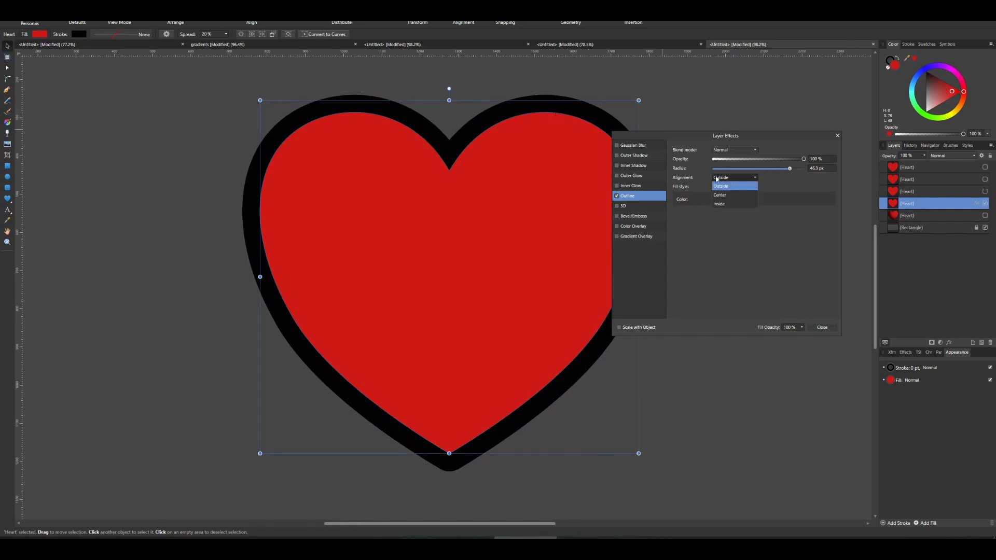
pyautogui.click(726, 207)
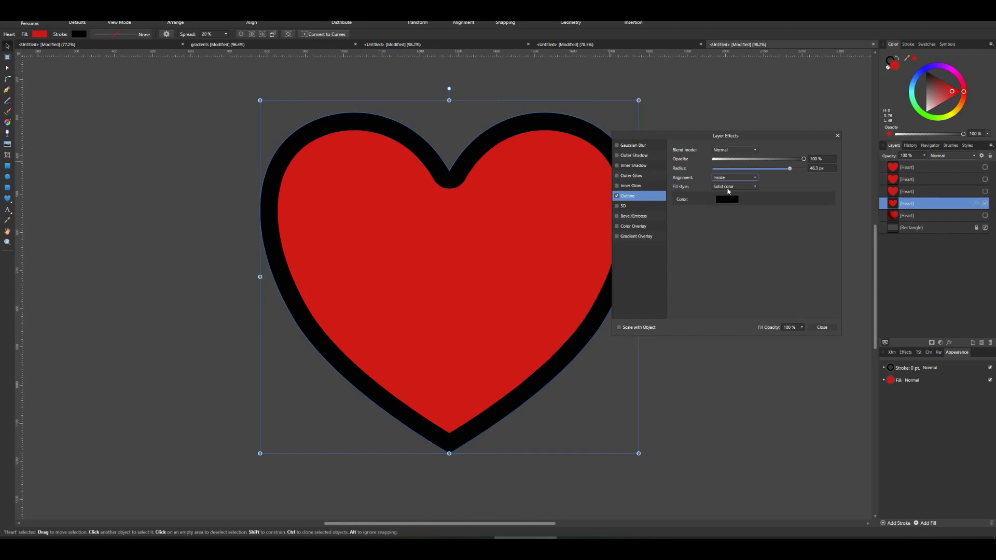
pyautogui.click(728, 186)
pyautogui.click(729, 199)
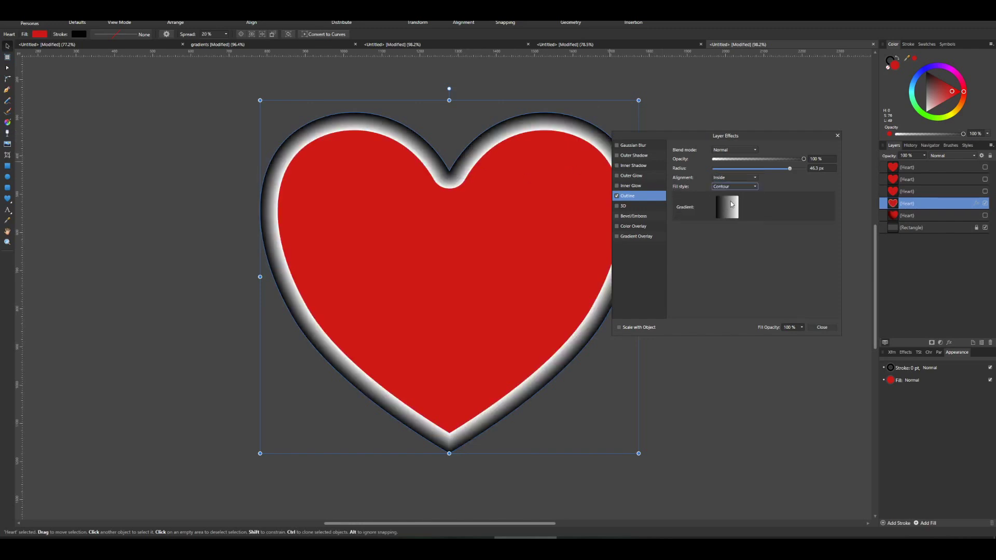
# Make the outline gradient's first stop blue and add a dark-blue stop at 85%.
pyautogui.click(727, 210)
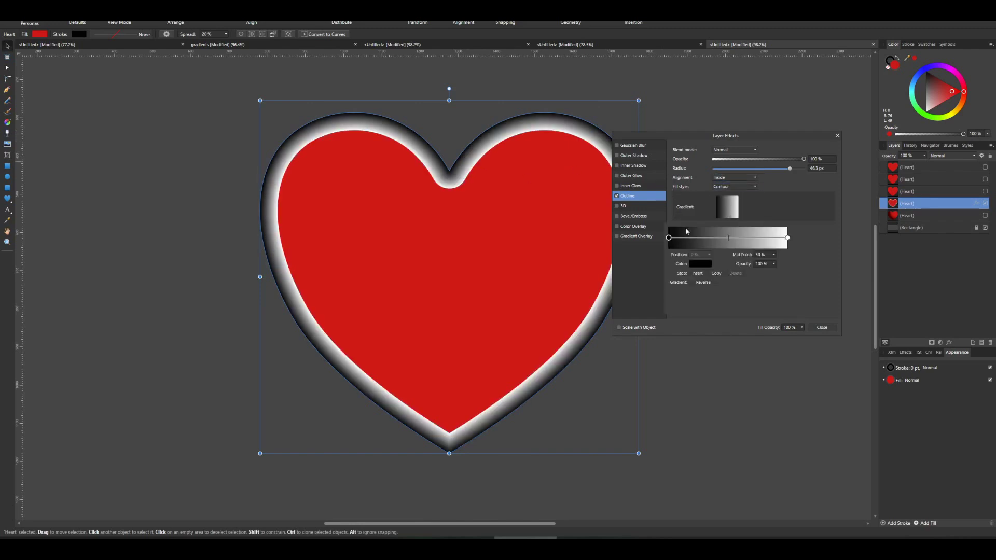
pyautogui.click(698, 264)
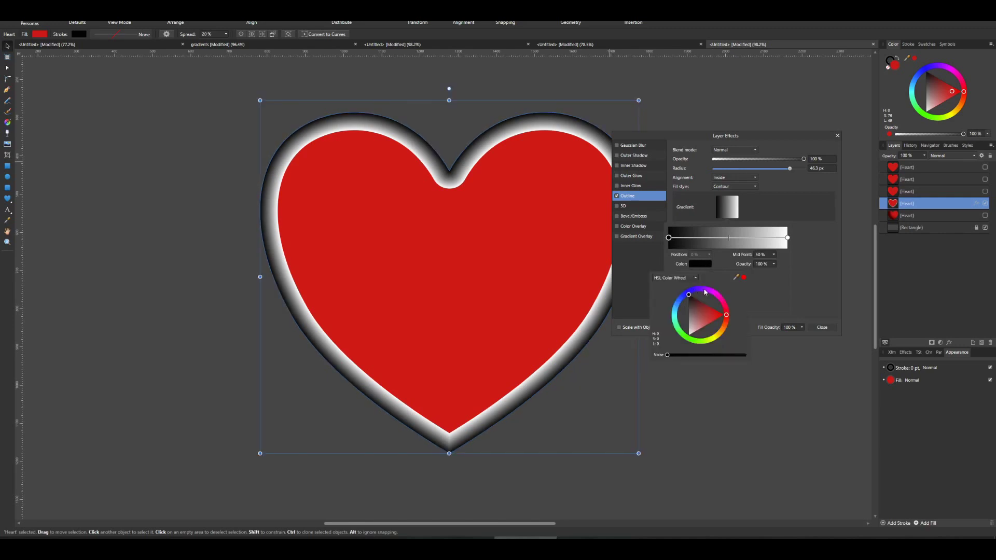
pyautogui.click(687, 295)
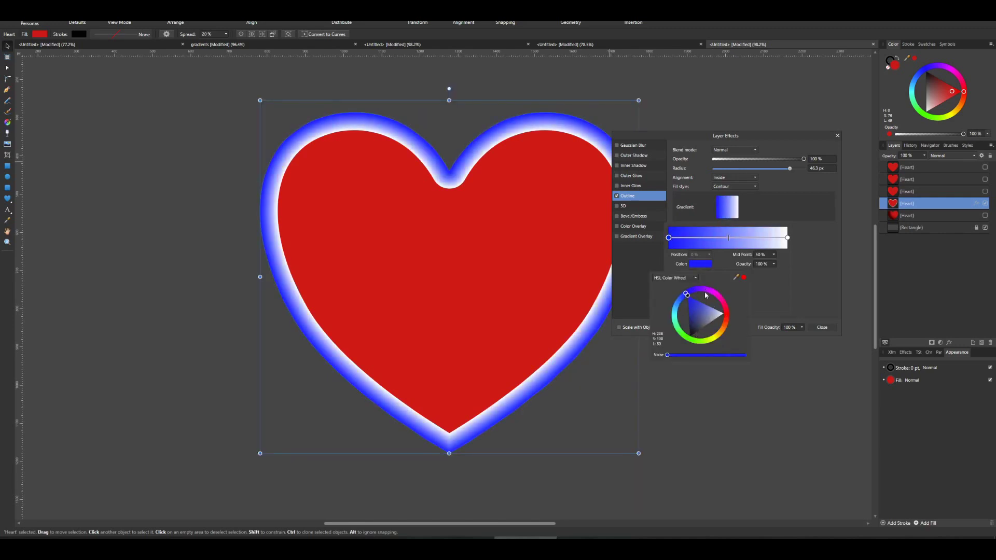
pyautogui.click(771, 239)
pyautogui.click(700, 264)
pyautogui.click(688, 318)
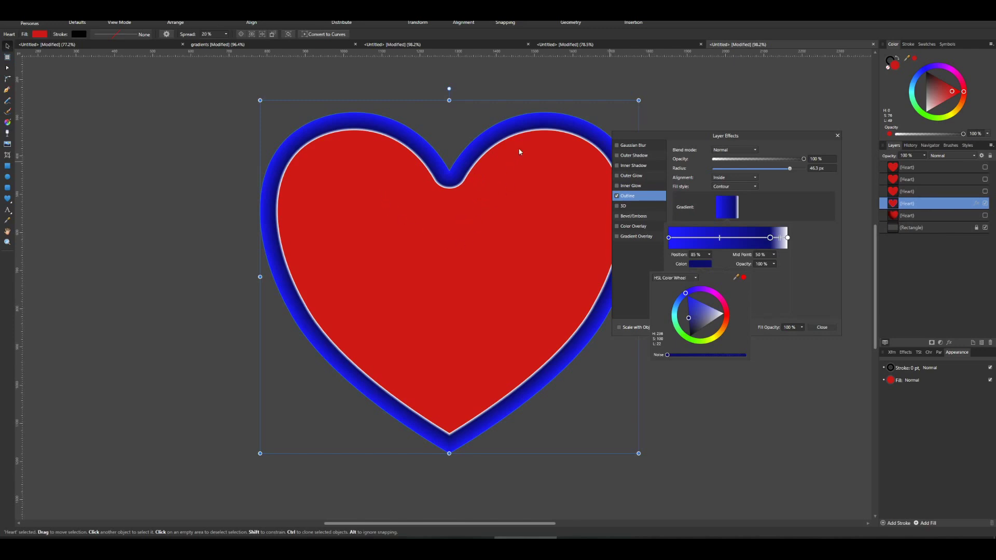
pyautogui.click(788, 238)
# Set the end stop to the heart's sampled red and add a purple stop at 53%.
pyautogui.click(787, 238)
pyautogui.click(702, 264)
pyautogui.moveTo(735, 277); pyautogui.dragTo(529, 222)
pyautogui.click(745, 279)
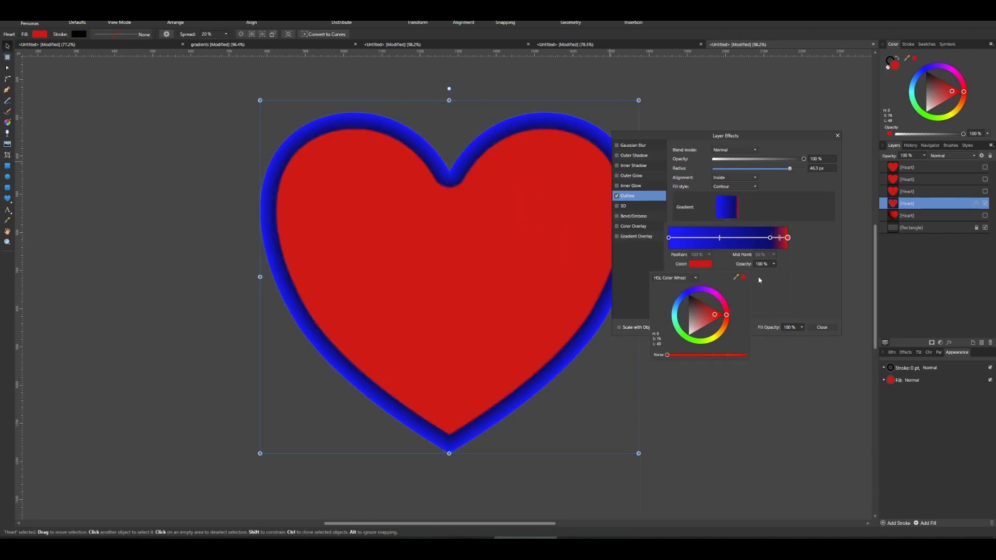
pyautogui.click(812, 279)
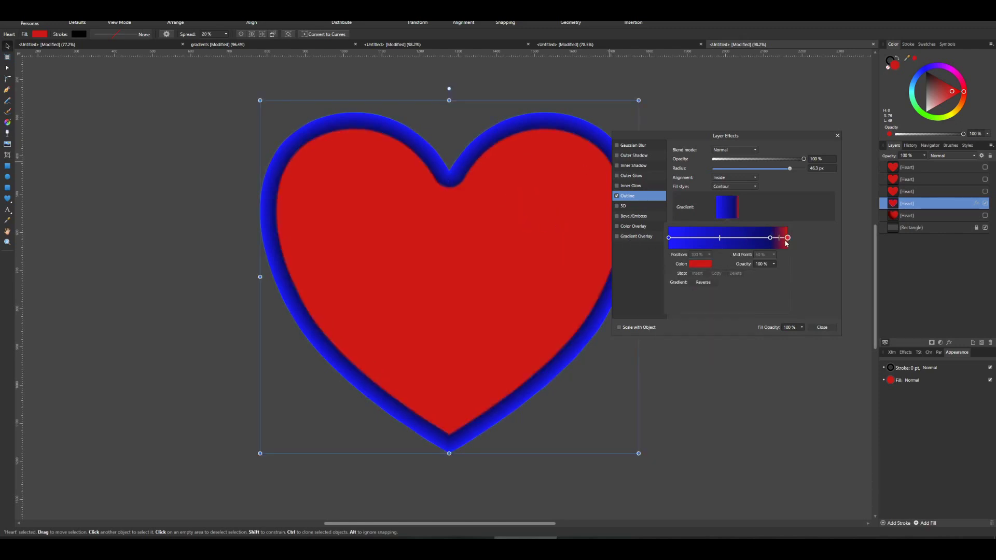
pyautogui.click(731, 238)
pyautogui.click(698, 265)
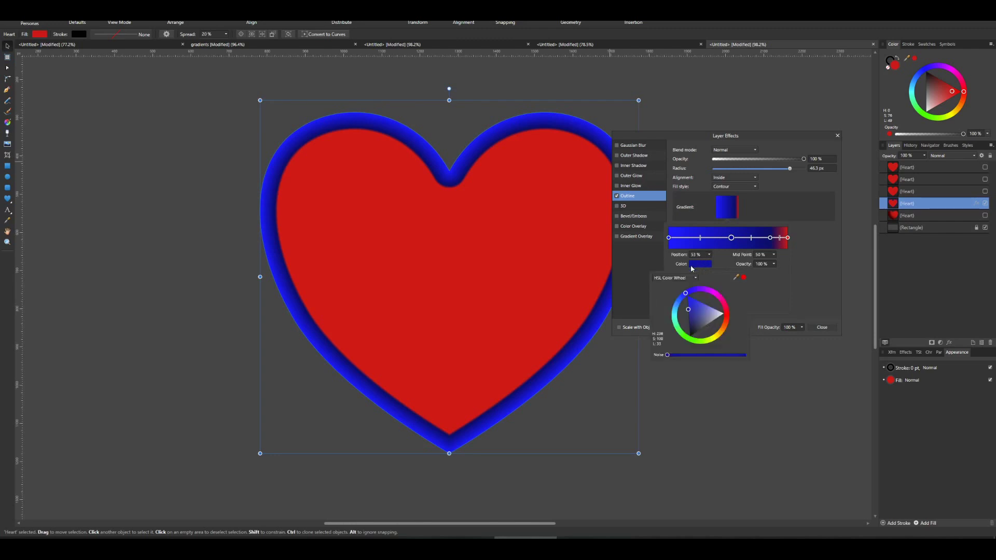
pyautogui.click(711, 299)
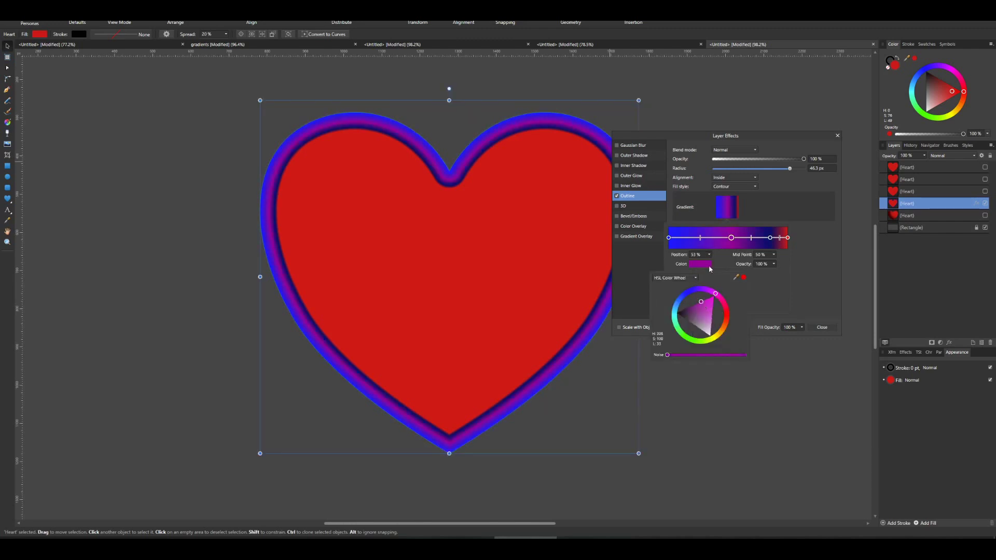
pyautogui.click(796, 289)
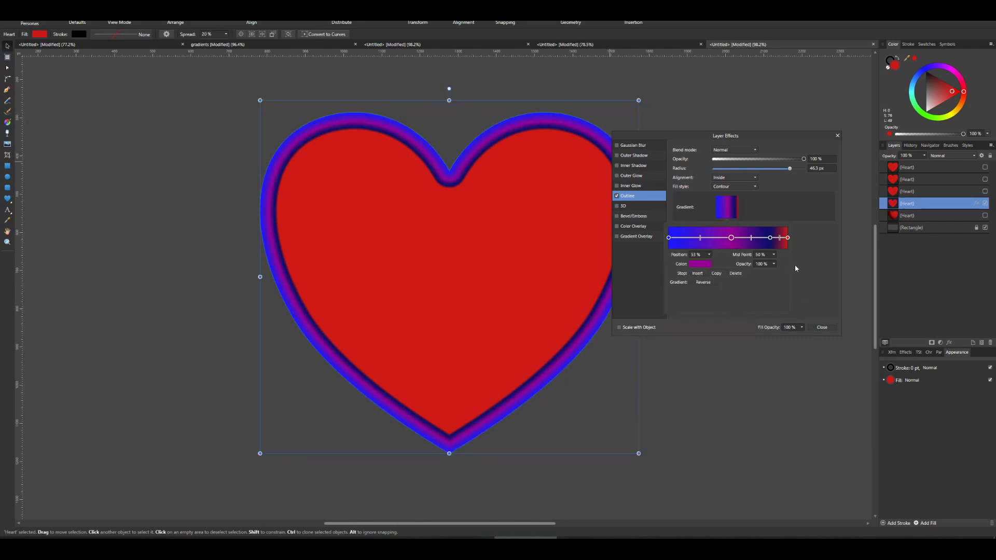
pyautogui.click(824, 328)
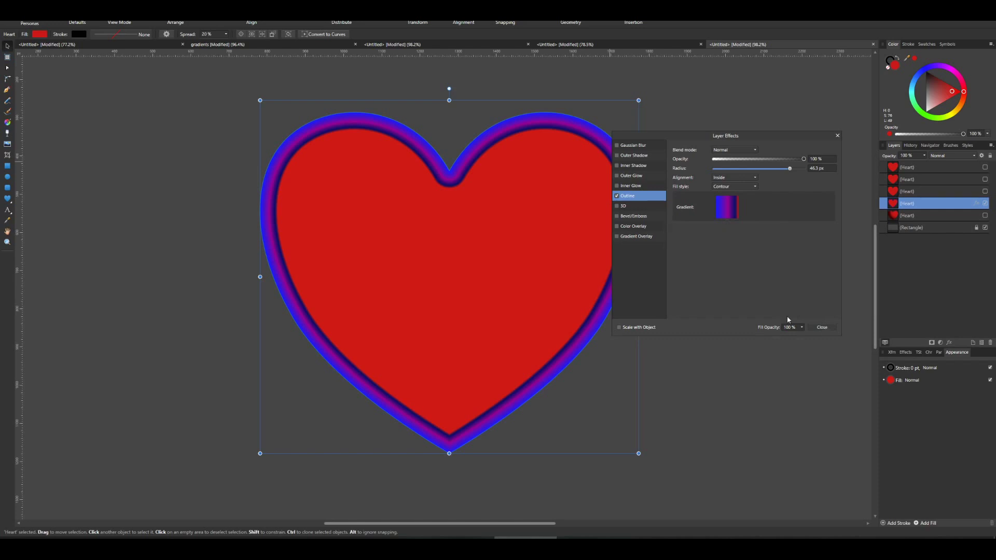
# Fill the heart with a diagonal linear gradient, dark red lower left to bright red upper right.
pyautogui.click(822, 328)
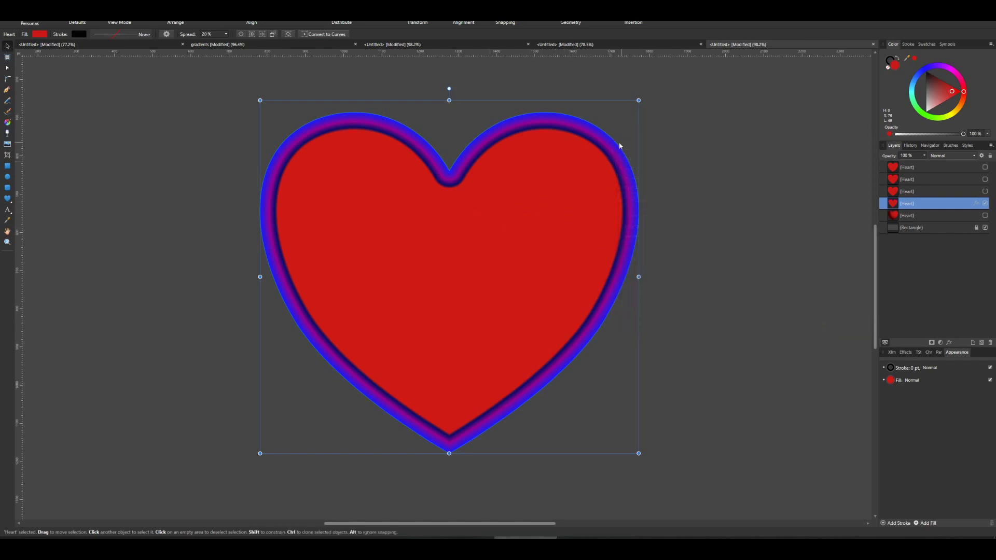
pyautogui.press('g')
pyautogui.moveTo(564, 171); pyautogui.dragTo(334, 290)
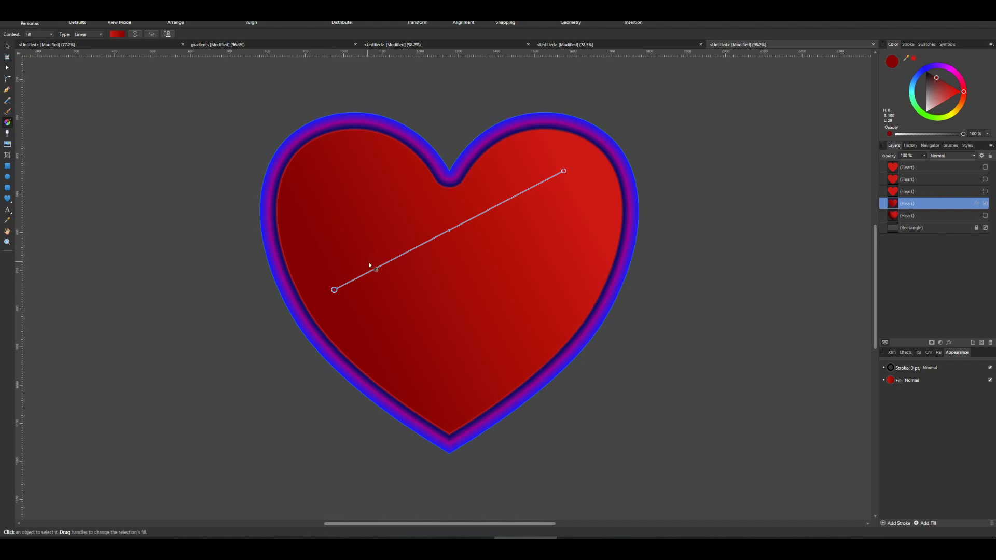
# Show the third heart, duplicate it, remove the copy's fill and convert it to curves.
pyautogui.click(984, 203)
pyautogui.click(981, 197)
pyautogui.click(984, 191)
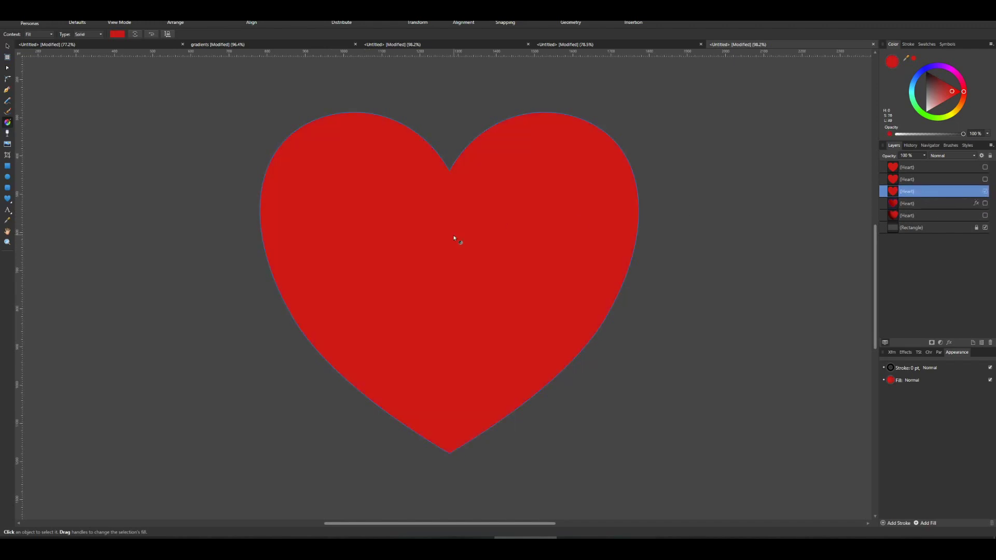
pyautogui.press('v')
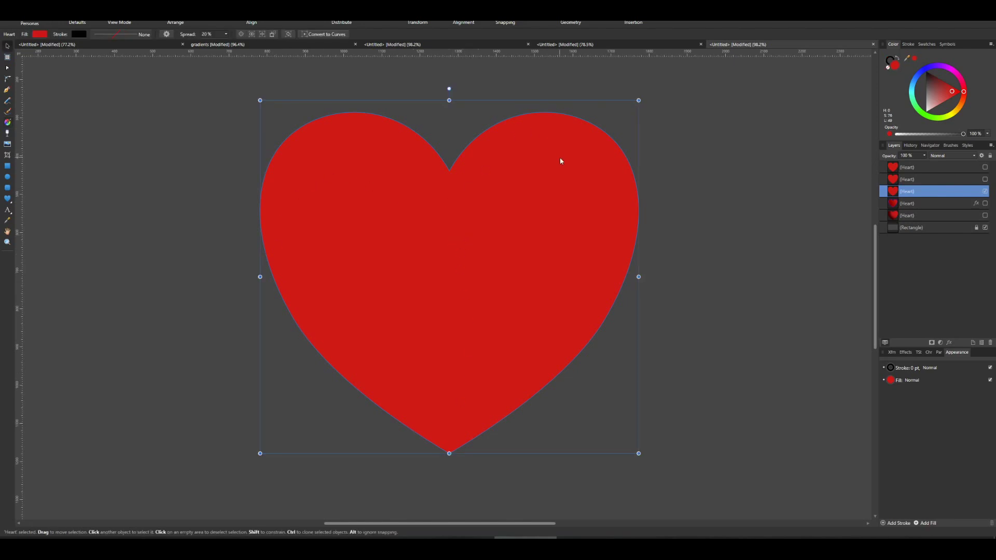
pyautogui.hotkey('ctrl', 'j')
pyautogui.click(888, 67)
pyautogui.click(320, 34)
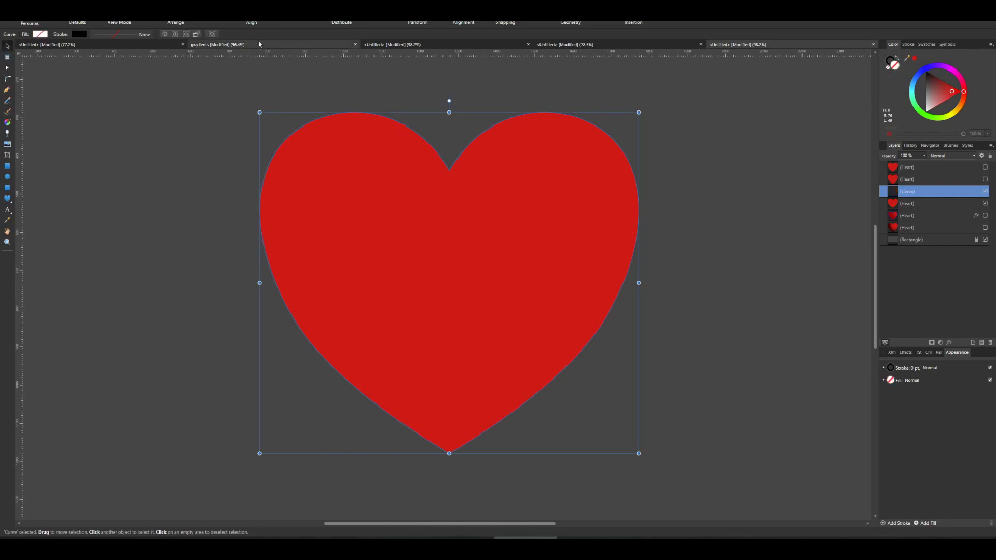
# Break the curve at top-right and lower-left nodes, delete the right piece, and nudge the rest.
pyautogui.press('a')
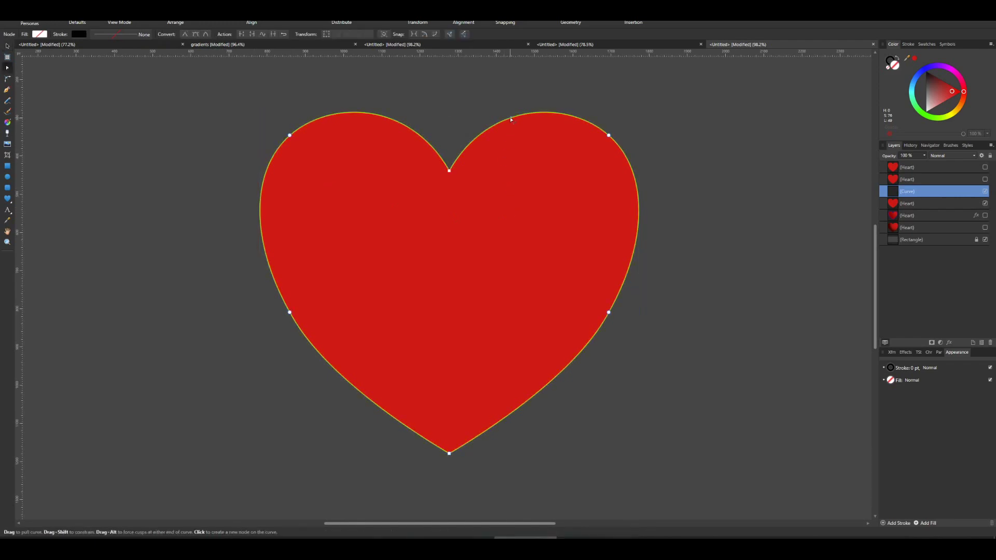
pyautogui.click(511, 118)
pyautogui.click(366, 397)
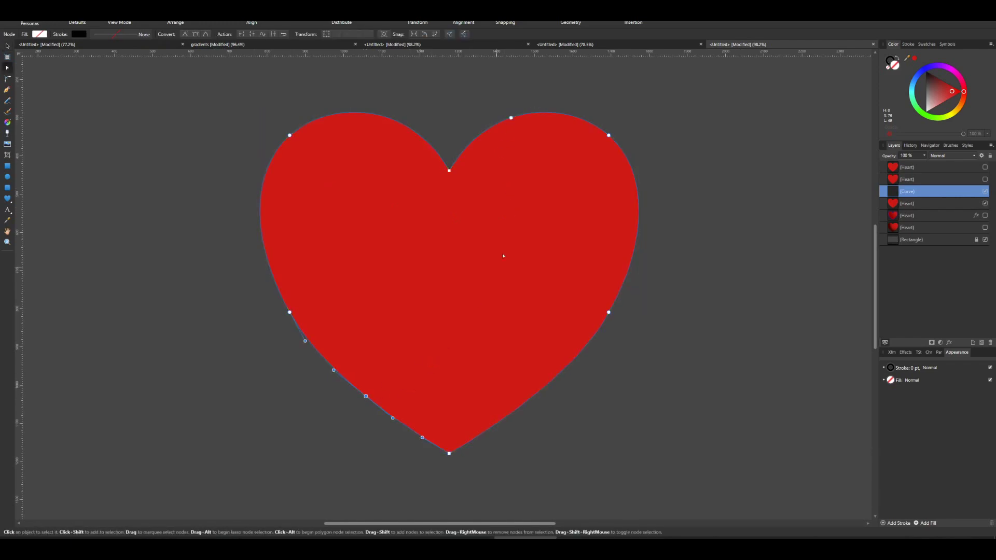
pyautogui.click(511, 118)
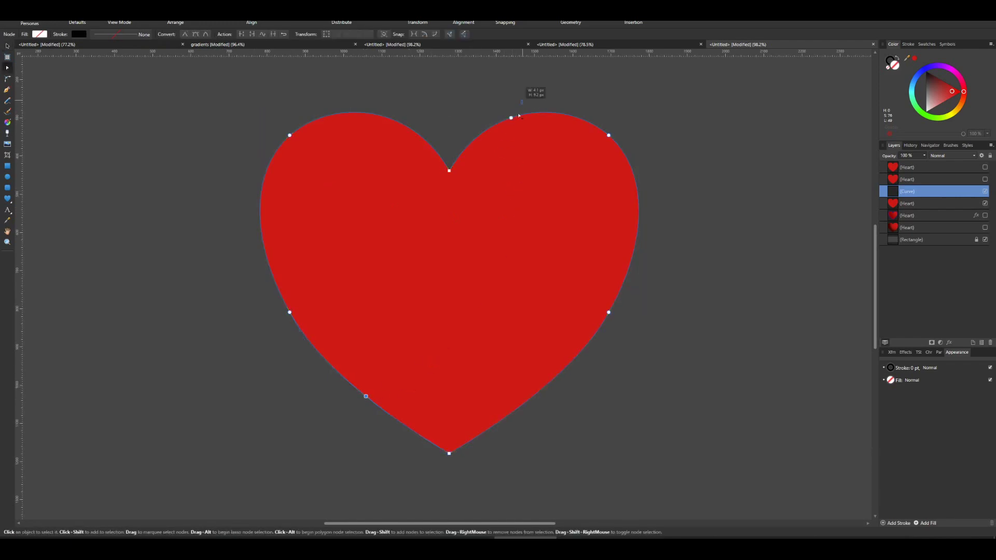
pyautogui.click(241, 34)
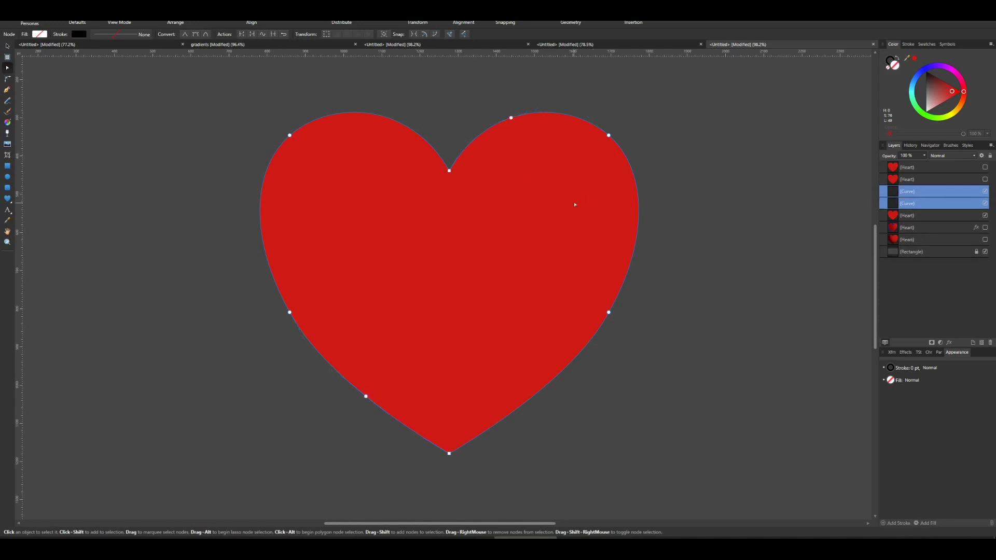
pyautogui.click(902, 204)
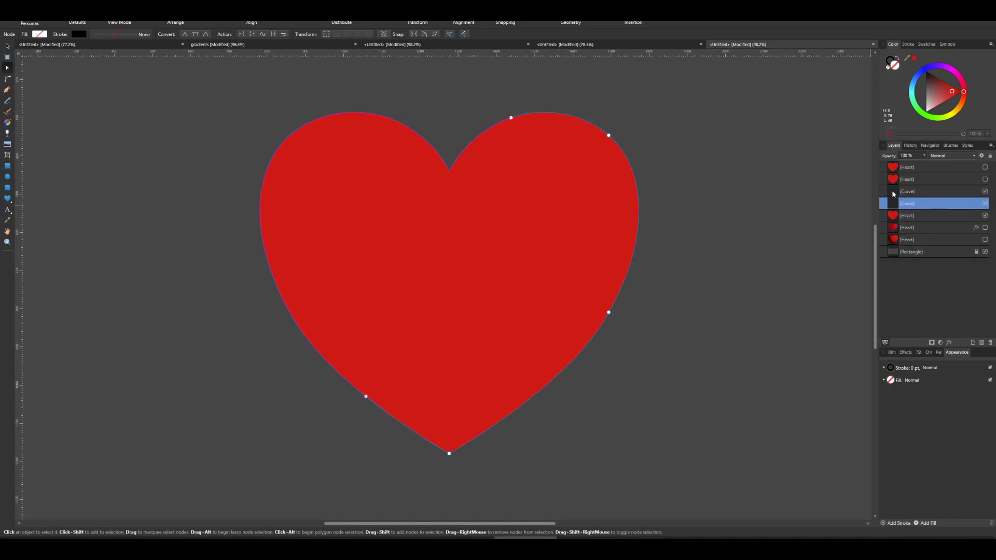
pyautogui.click(895, 193)
pyautogui.click(895, 204)
pyautogui.press('Delete')
pyautogui.press('v')
pyautogui.click(897, 193)
pyautogui.moveTo(384, 177); pyautogui.dragTo(362, 188)
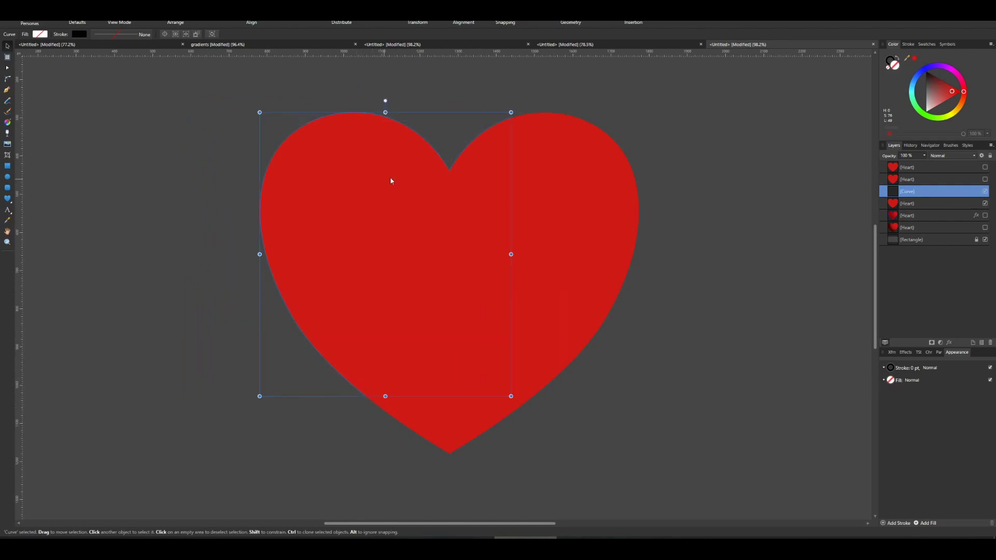
# Give the open curve a 35.9 pt black stroke and nest it inside the red heart layer.
pyautogui.click(890, 60)
pyautogui.click(908, 44)
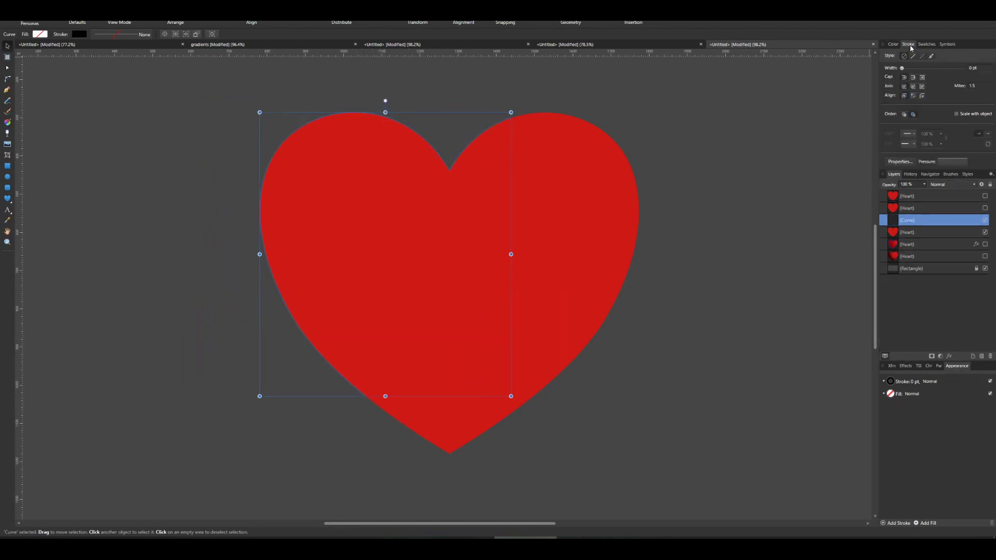
pyautogui.moveTo(901, 68); pyautogui.dragTo(946, 69)
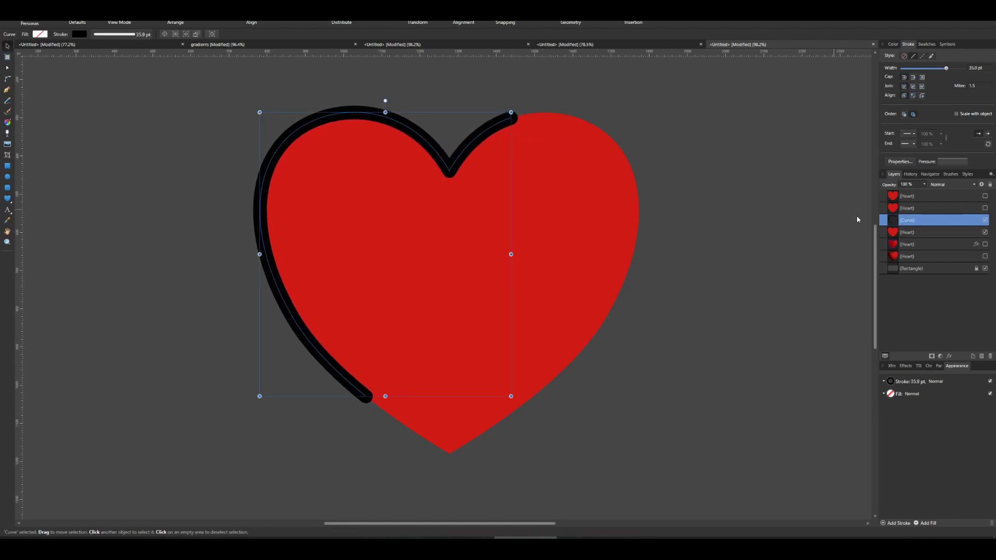
pyautogui.moveTo(894, 220); pyautogui.dragTo(905, 235)
pyautogui.click(883, 222)
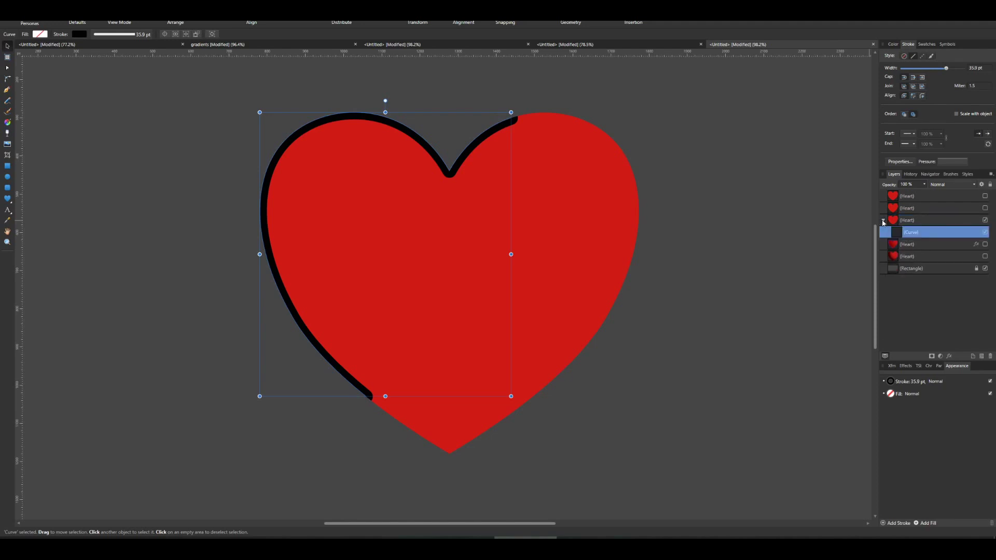
pyautogui.click(949, 356)
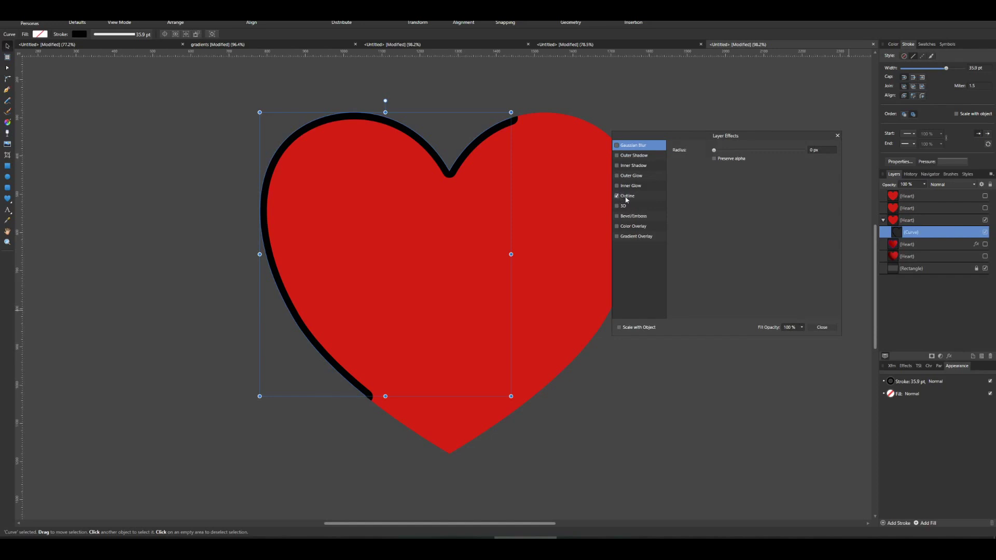
# Enable a 55.7 px Outline effect on the curve with Contour fill, centred on the curve.
pyautogui.click(617, 196)
pyautogui.moveTo(714, 168); pyautogui.dragTo(782, 168)
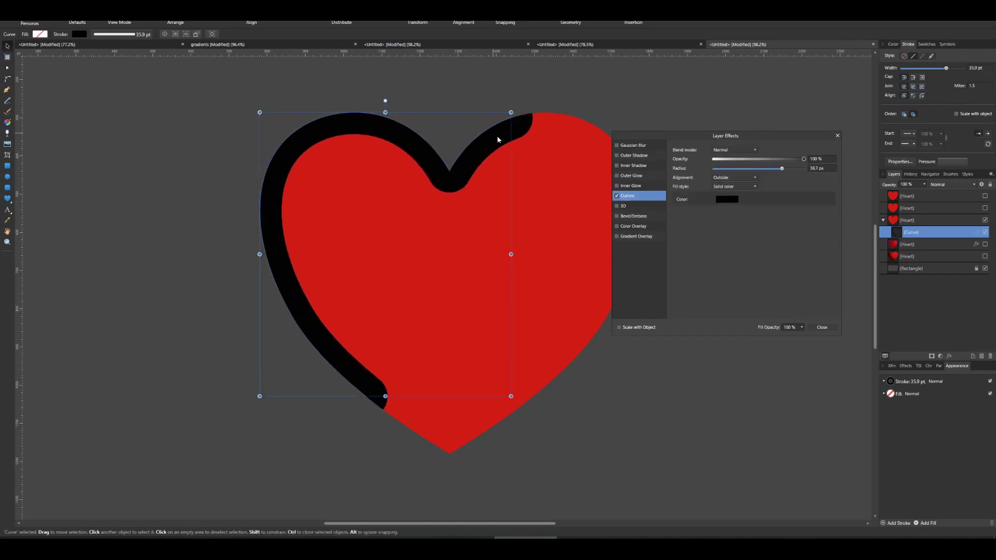
pyautogui.click(727, 185)
pyautogui.click(719, 206)
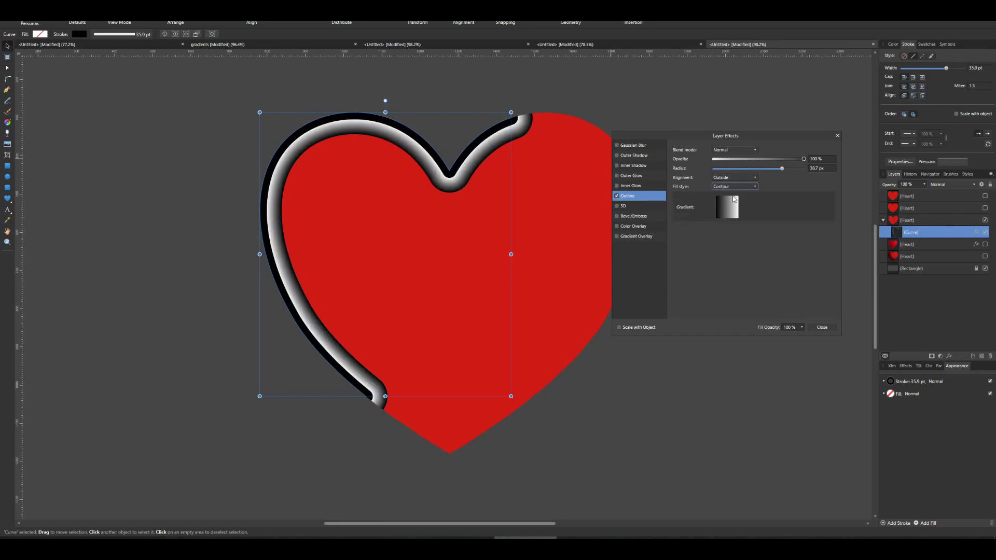
pyautogui.click(728, 178)
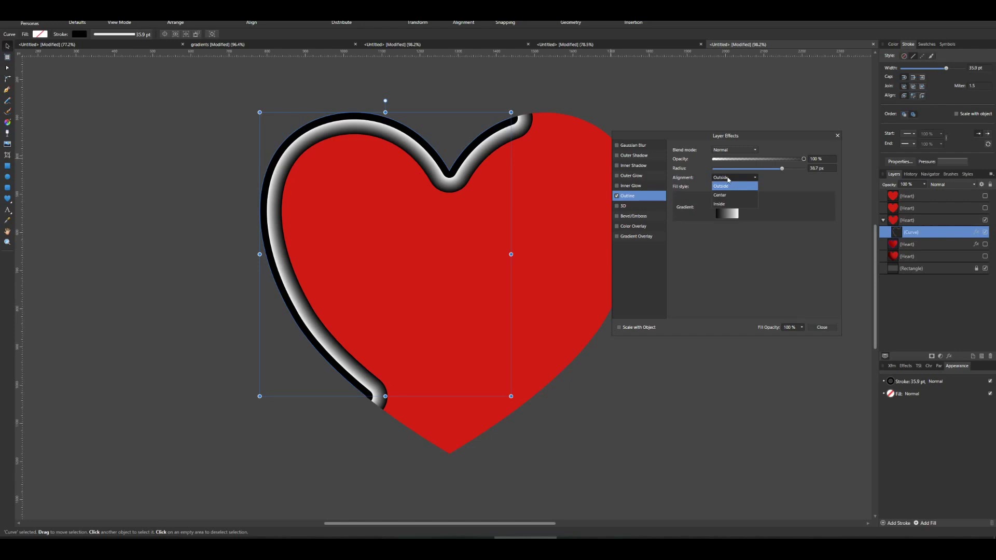
pyautogui.click(725, 202)
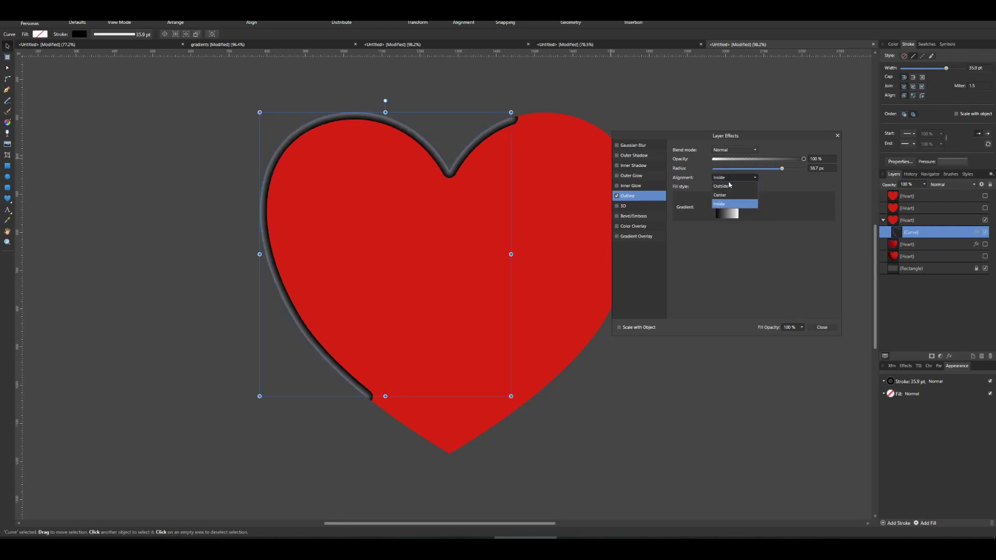
pyautogui.click(721, 195)
pyautogui.click(729, 177)
pyautogui.click(725, 186)
pyautogui.click(724, 178)
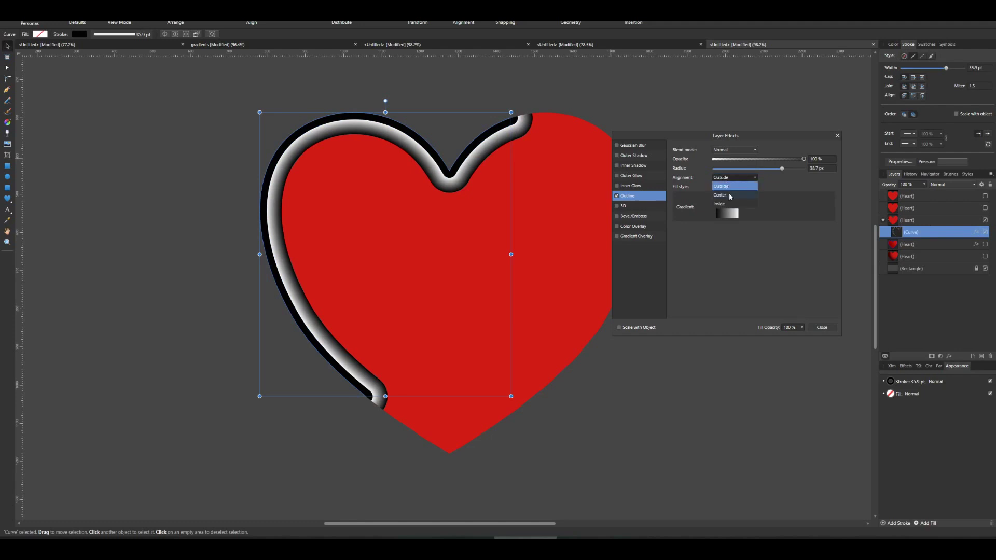
pyautogui.click(734, 178)
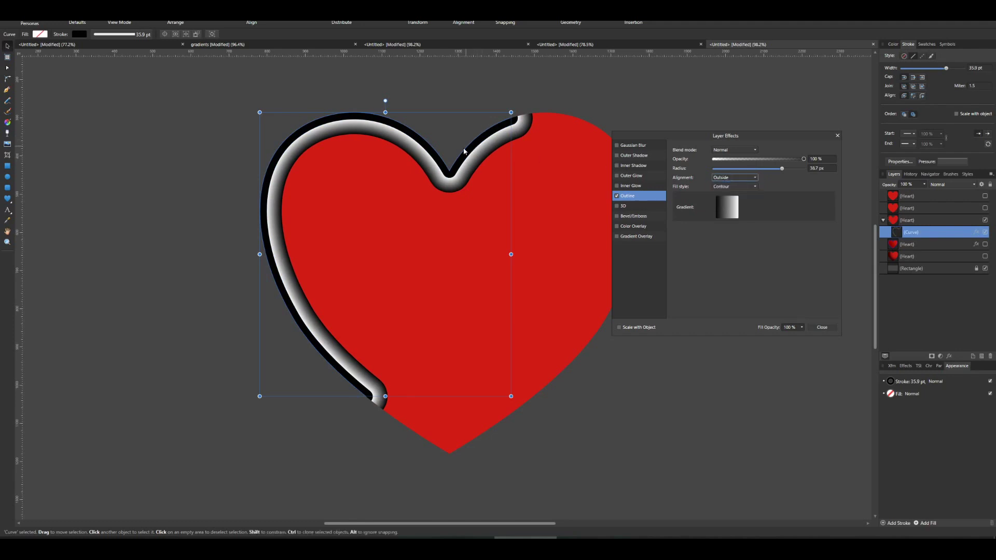
pyautogui.click(733, 178)
pyautogui.click(733, 196)
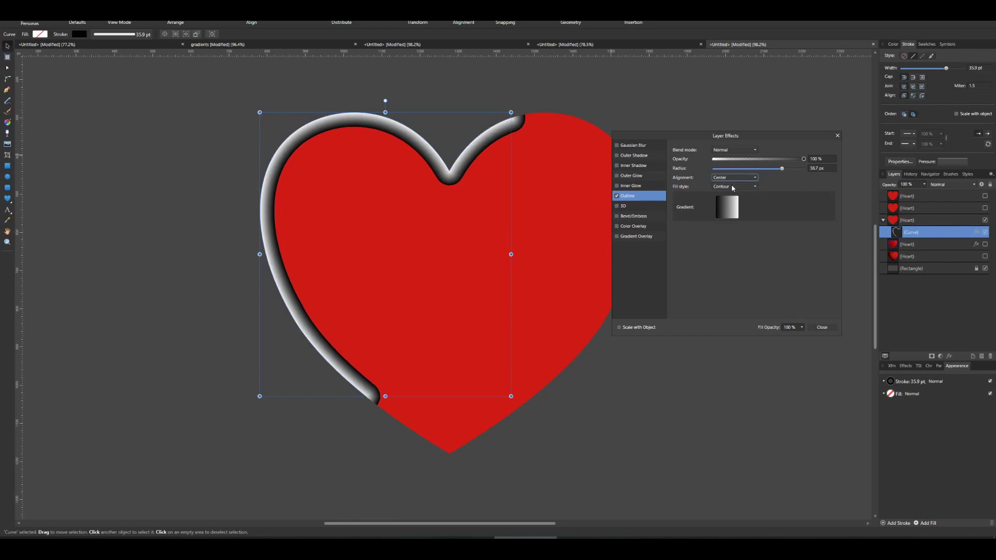
# Recolour the outline gradient from sampled red through purple at 57% to blue.
pyautogui.click(731, 211)
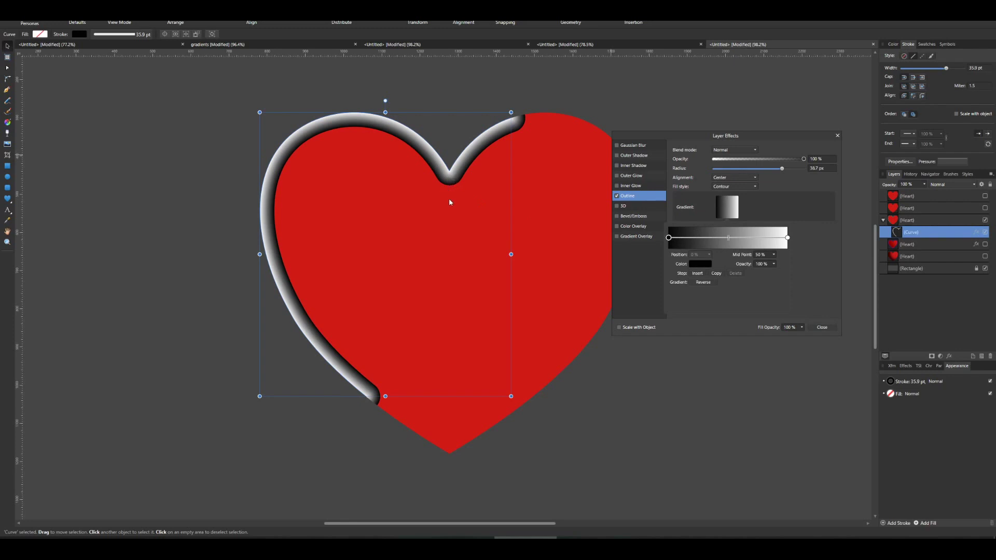
pyautogui.click(702, 265)
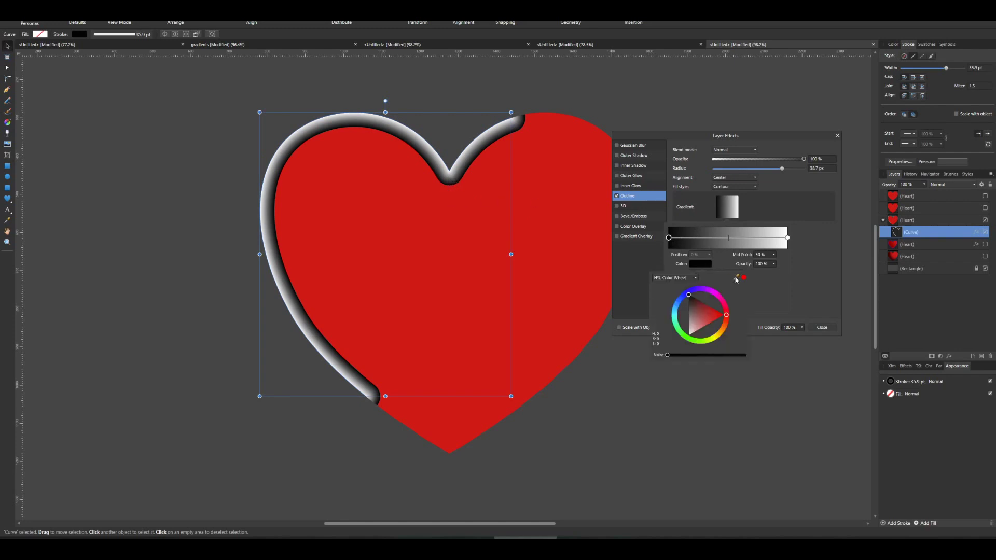
pyautogui.moveTo(736, 277); pyautogui.dragTo(615, 257)
pyautogui.click(743, 278)
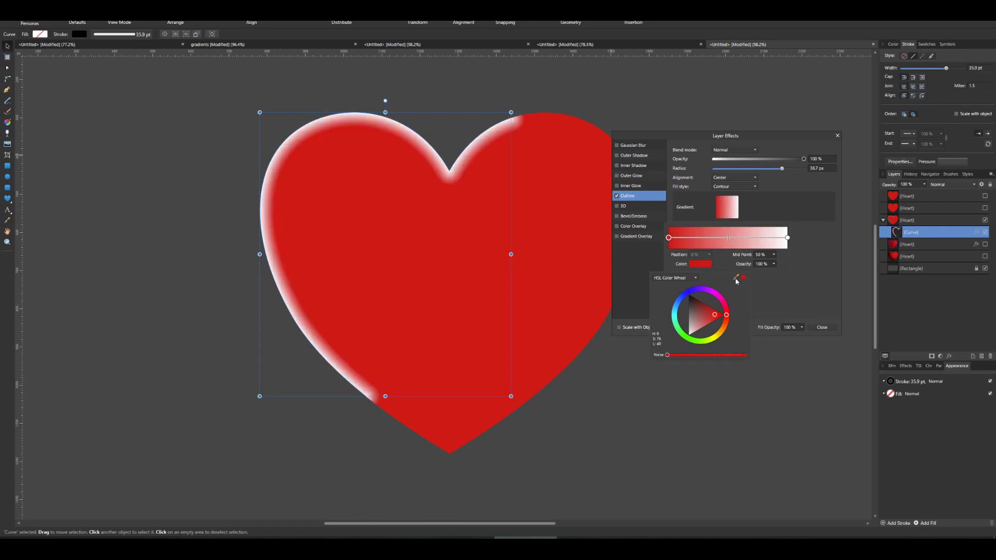
pyautogui.click(737, 237)
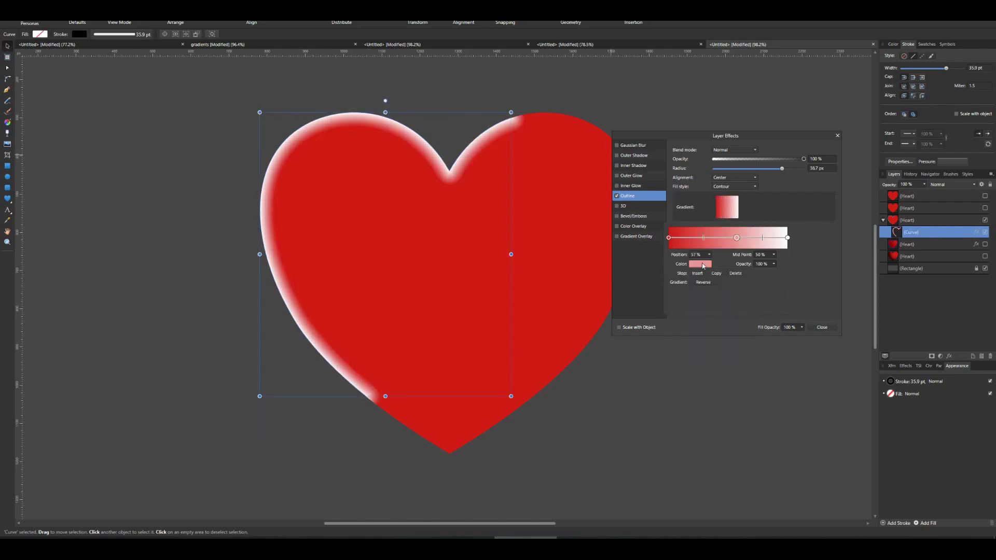
pyautogui.moveTo(707, 291); pyautogui.dragTo(712, 291)
pyautogui.click(697, 303)
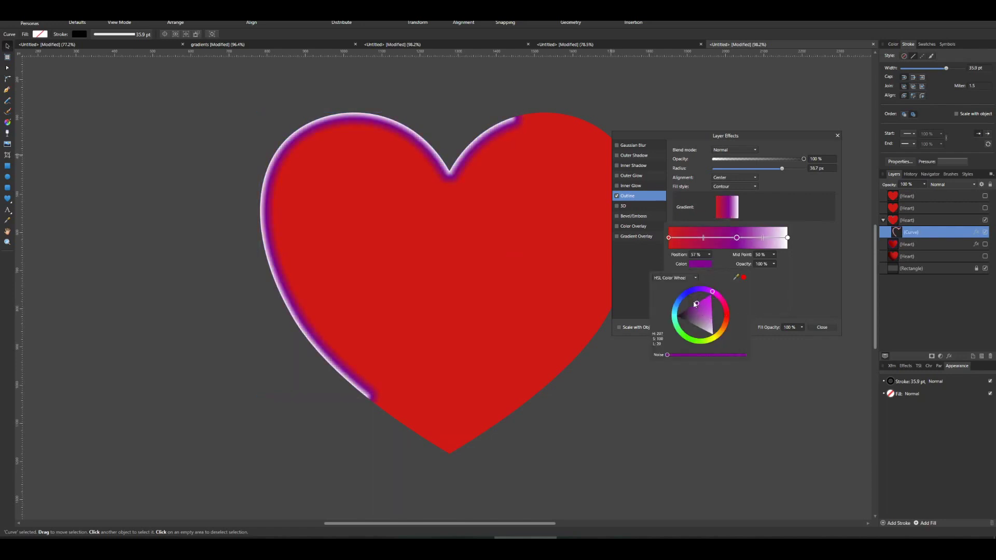
pyautogui.click(788, 238)
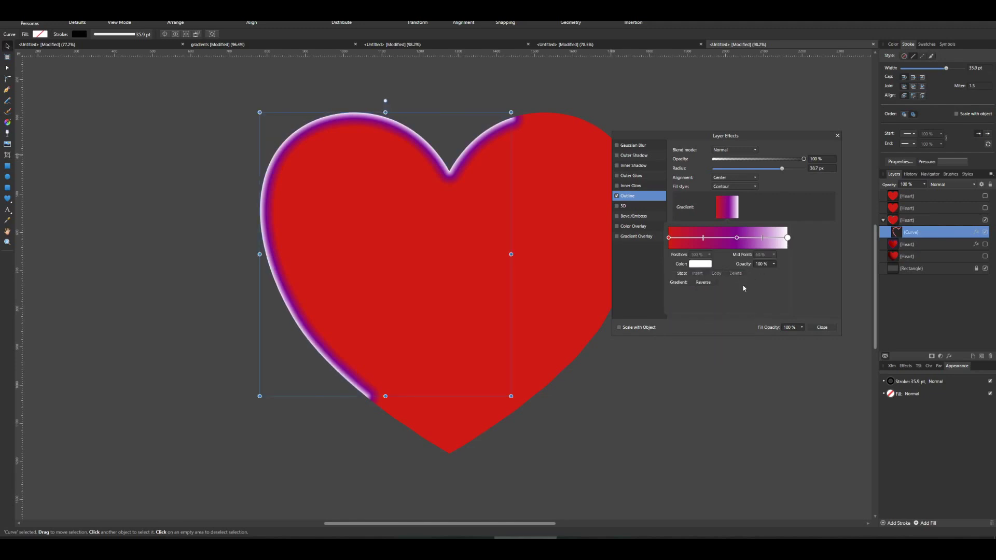
pyautogui.click(699, 268)
pyautogui.click(688, 293)
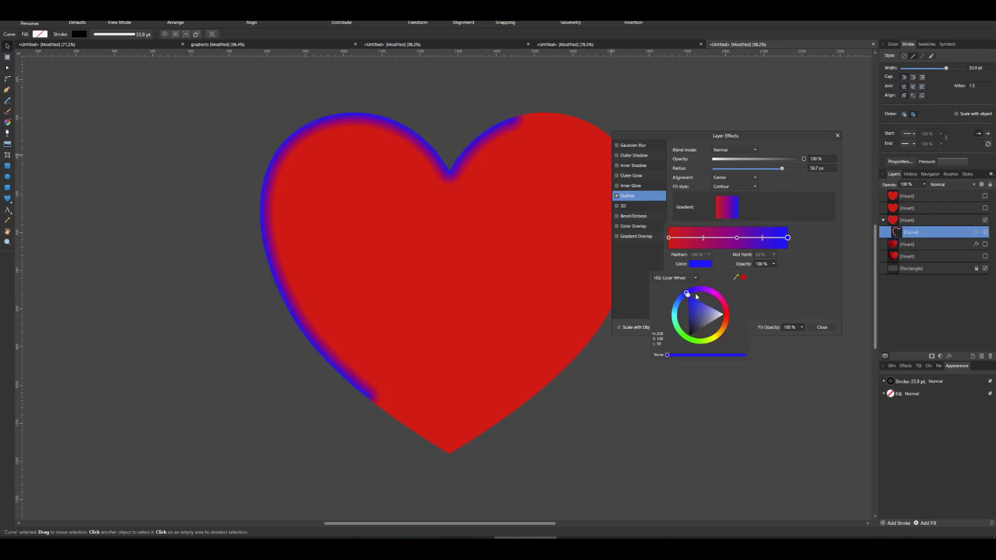
pyautogui.click(822, 328)
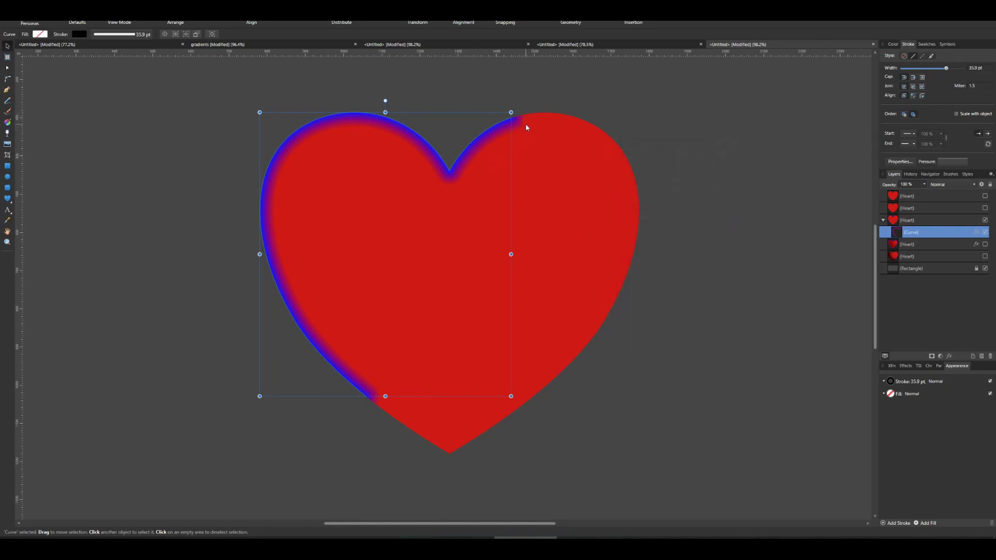
# Extend the open curve with a pen node past the heart's top-right lobe.
pyautogui.press('a')
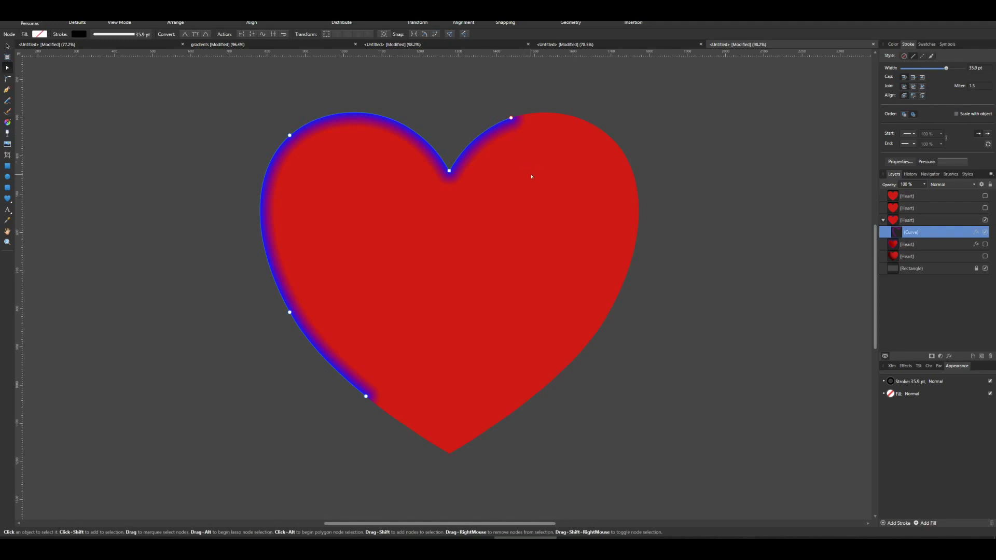
pyautogui.press('p')
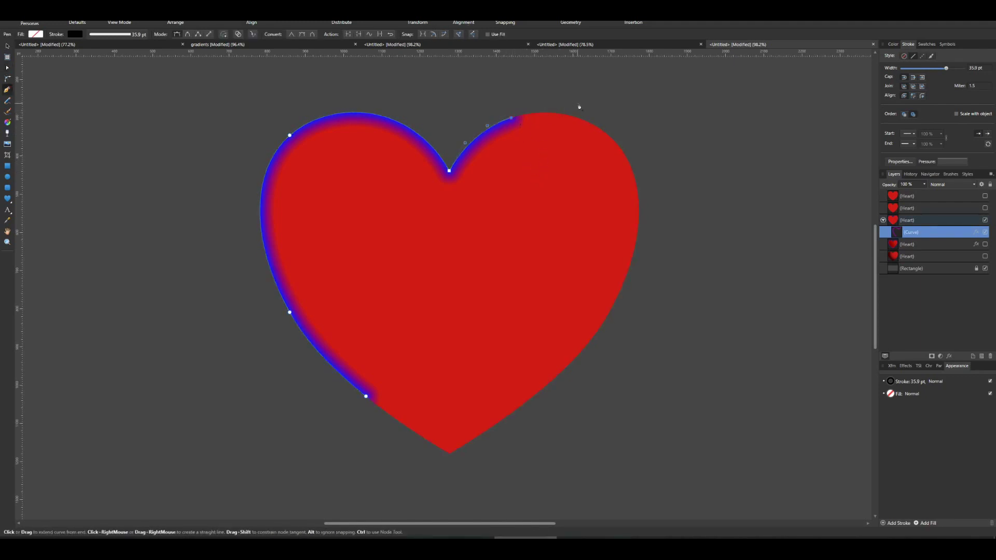
pyautogui.moveTo(578, 105); pyautogui.dragTo(630, 103)
# Reveal the next heart, duplicate it, and give the copy no fill and a 55.2 pt black stroke.
pyautogui.click(985, 220)
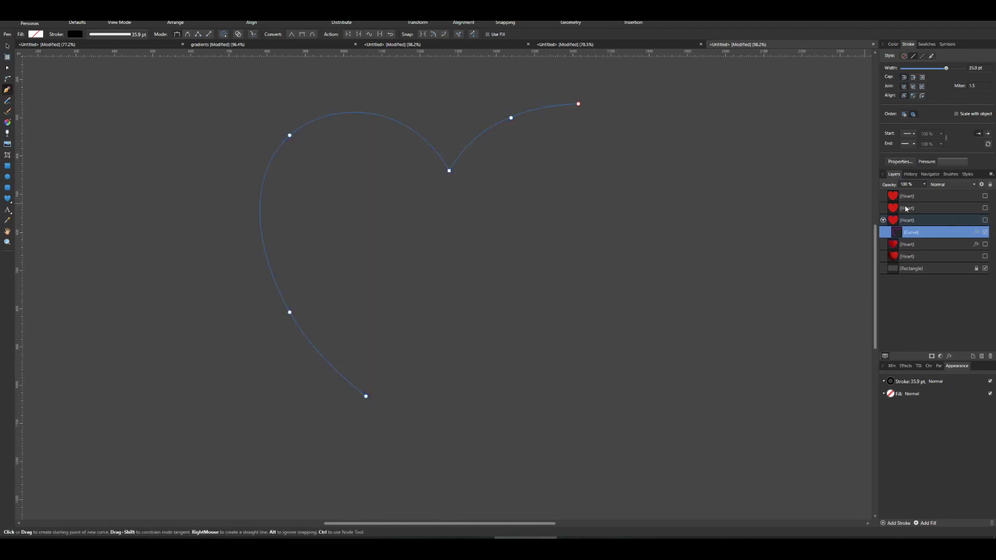
pyautogui.click(906, 209)
pyautogui.click(985, 209)
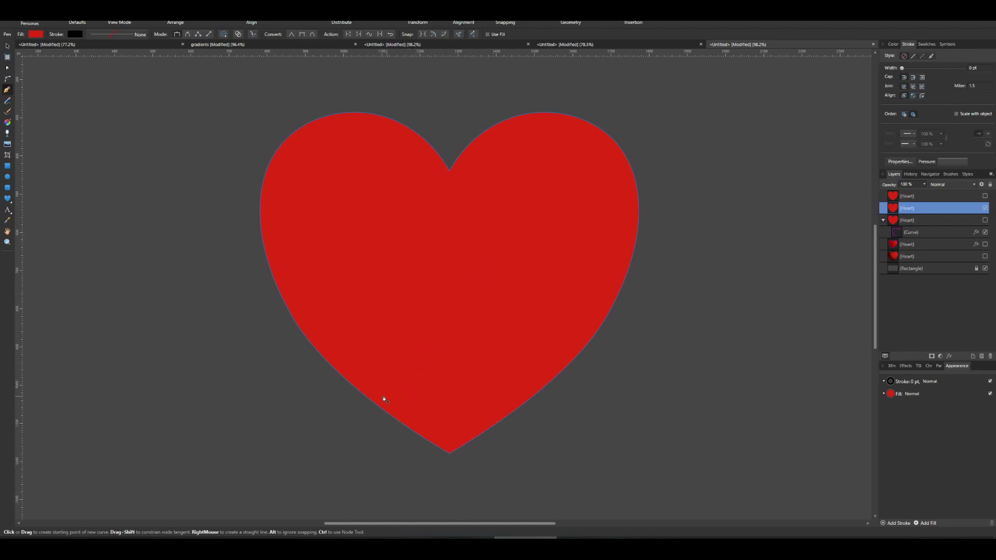
pyautogui.press('v')
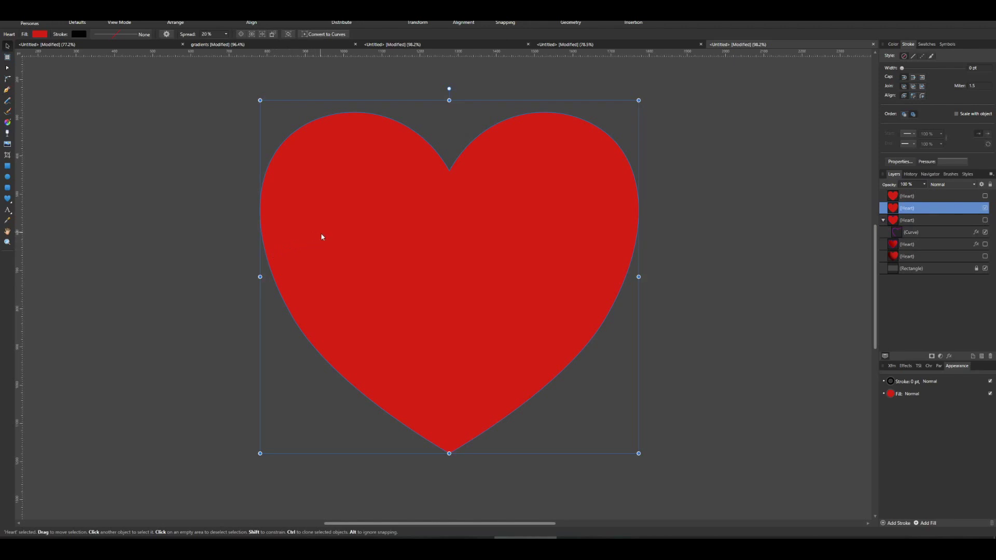
pyautogui.hotkey('ctrl', 'j')
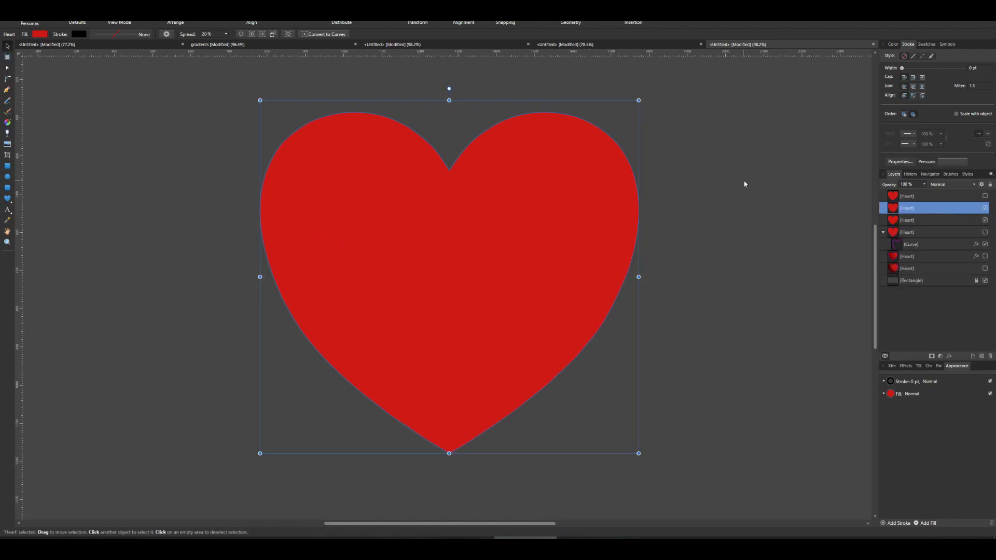
pyautogui.click(893, 44)
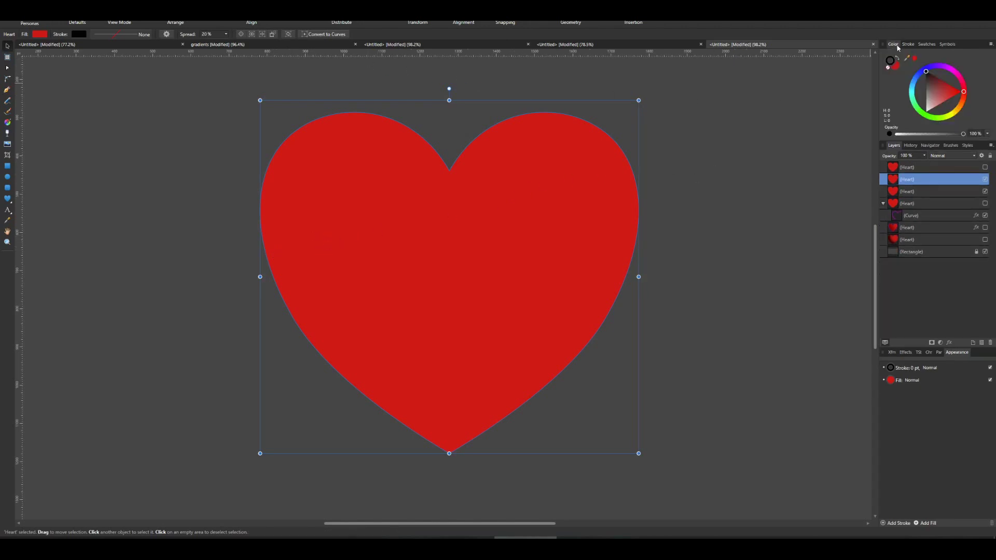
pyautogui.click(892, 63)
pyautogui.click(908, 44)
pyautogui.moveTo(909, 67); pyautogui.dragTo(958, 68)
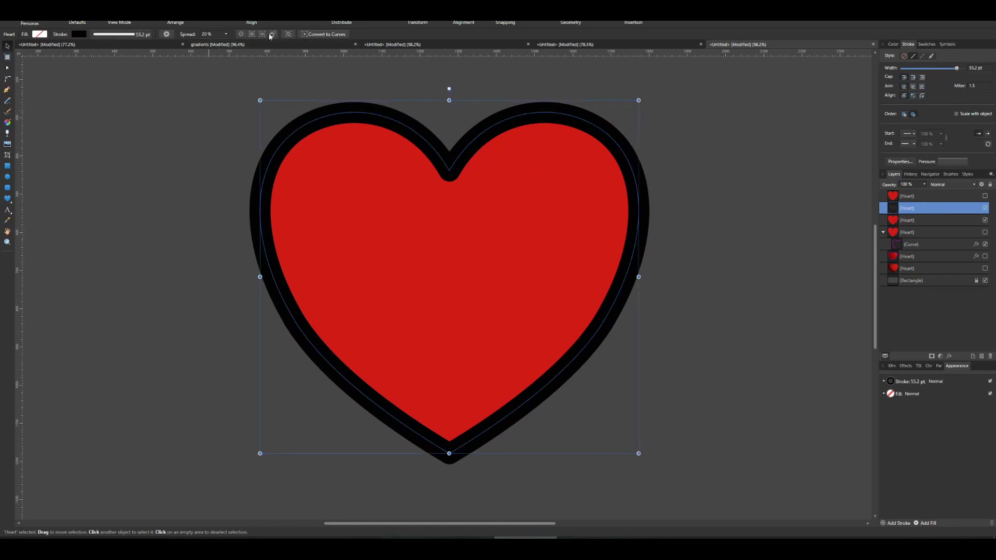
# Convert the copy to curves, break it at top-right and lower-left nodes, and delete the right piece.
pyautogui.click(322, 34)
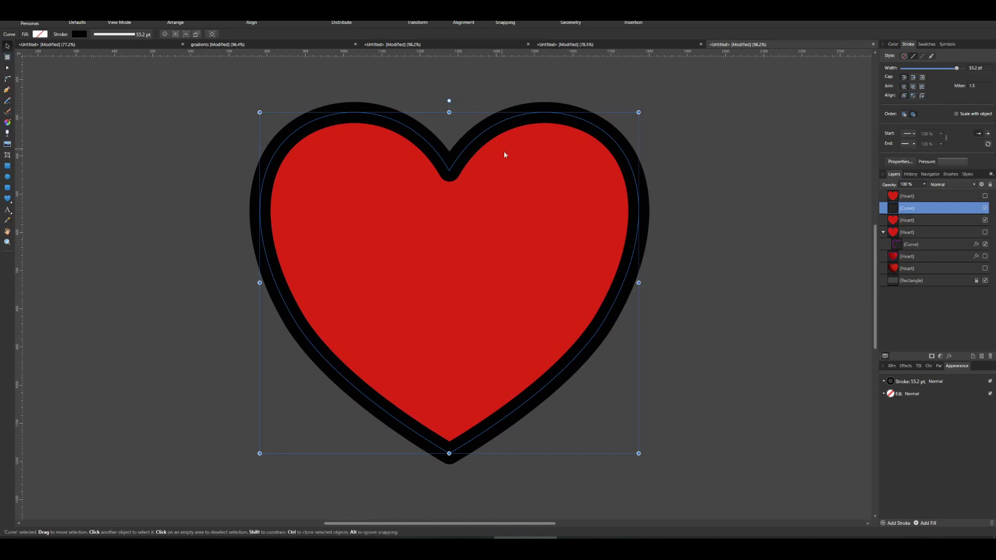
pyautogui.press('a')
pyautogui.click(513, 118)
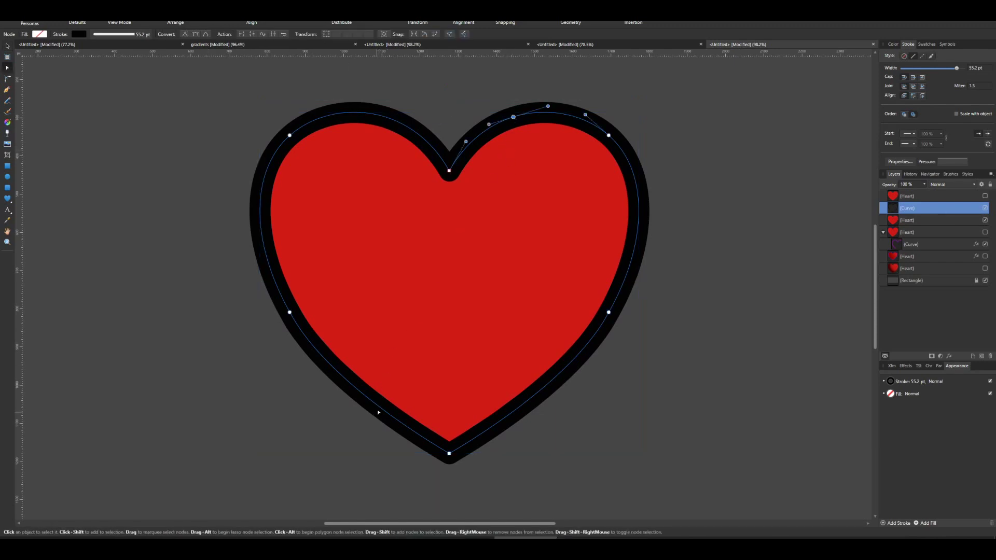
pyautogui.click(378, 410)
pyautogui.keyDown('shift'); pyautogui.click(513, 117); pyautogui.keyUp('shift')
pyautogui.click(241, 34)
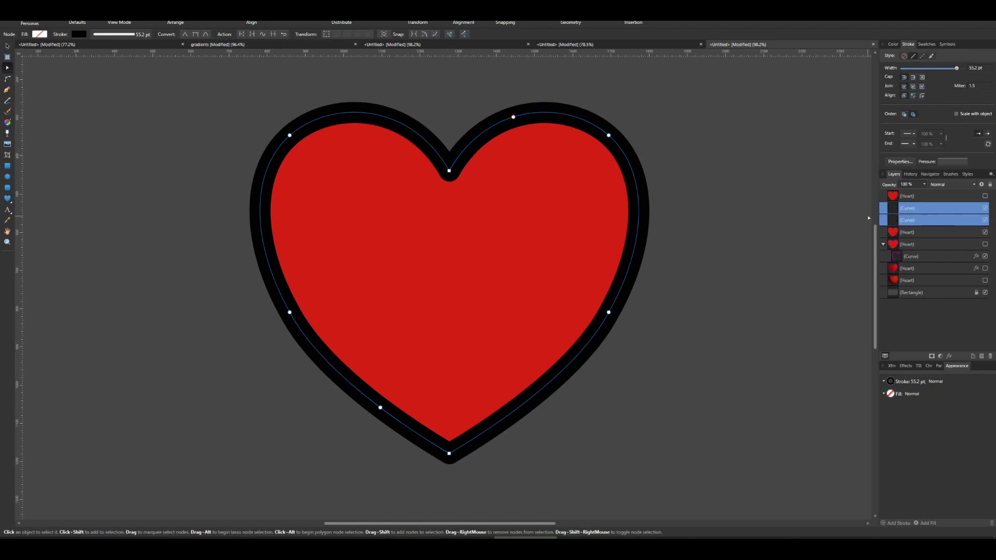
pyautogui.click(898, 223)
pyautogui.press('Delete')
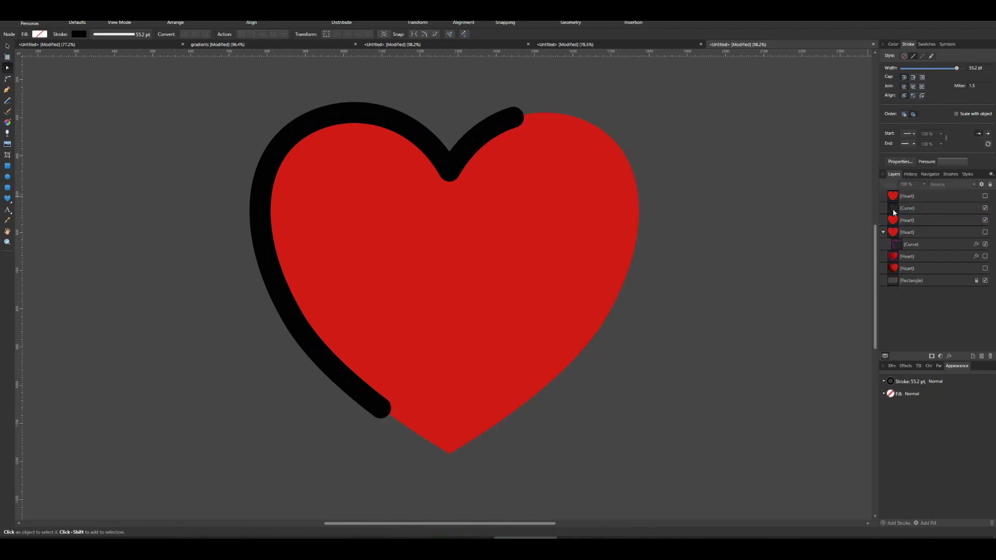
pyautogui.click(893, 210)
# Ctrl-drag the curve down and right to copy it, then repeat the offset duplicate with Ctrl+J.
pyautogui.press('v')
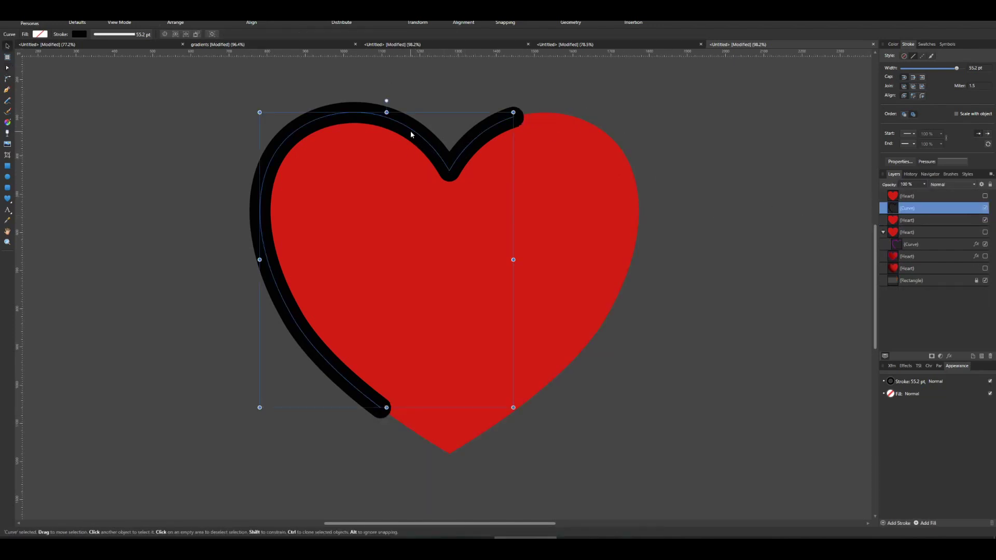
pyautogui.keyDown('ctrl'); pyautogui.moveTo(411, 135); pyautogui.dragTo(421, 149); pyautogui.keyUp('ctrl')
pyautogui.hotkey('ctrl', 'j')
pyautogui.hotkey('ctrl', 'j')
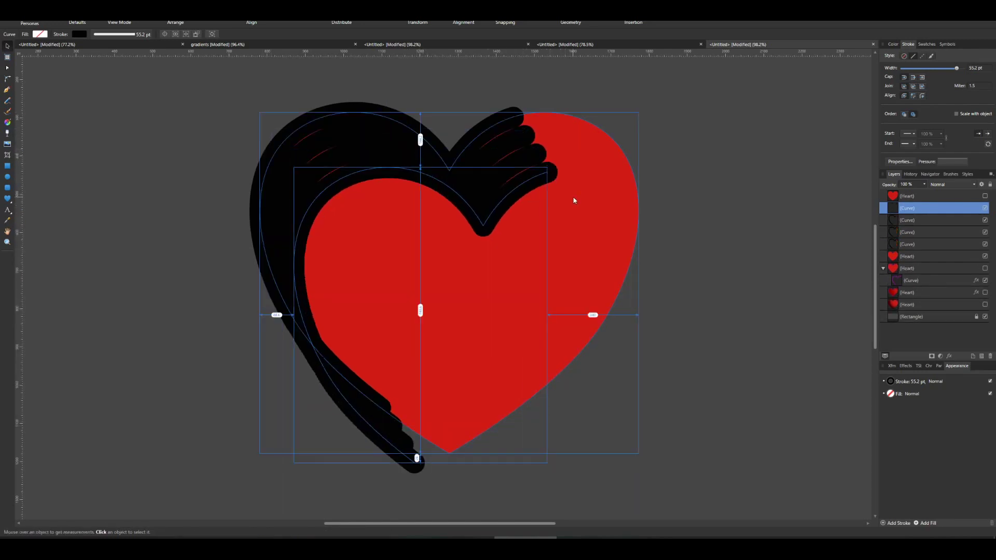
# Colour the innermost curve's stroke blue and the next curve outward green.
pyautogui.click(512, 120)
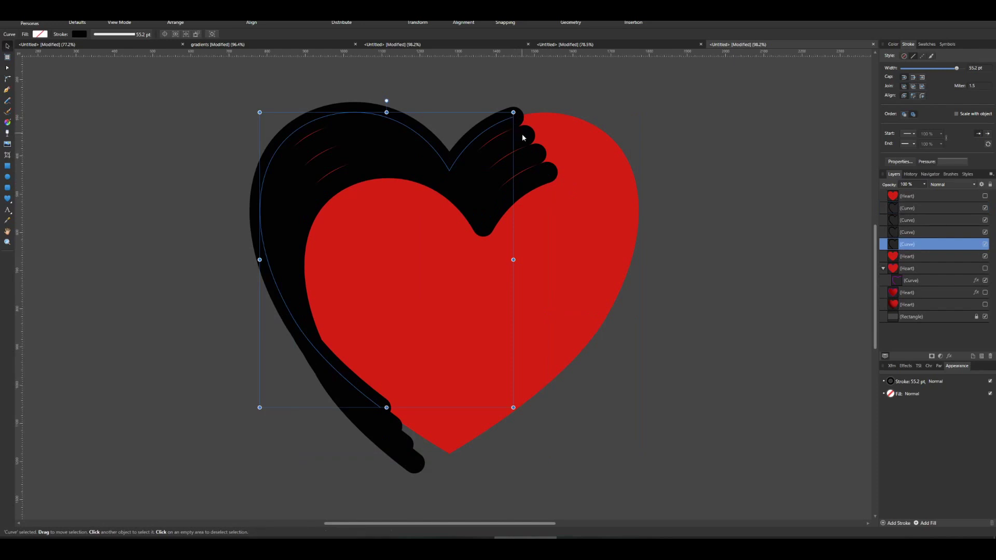
pyautogui.click(893, 45)
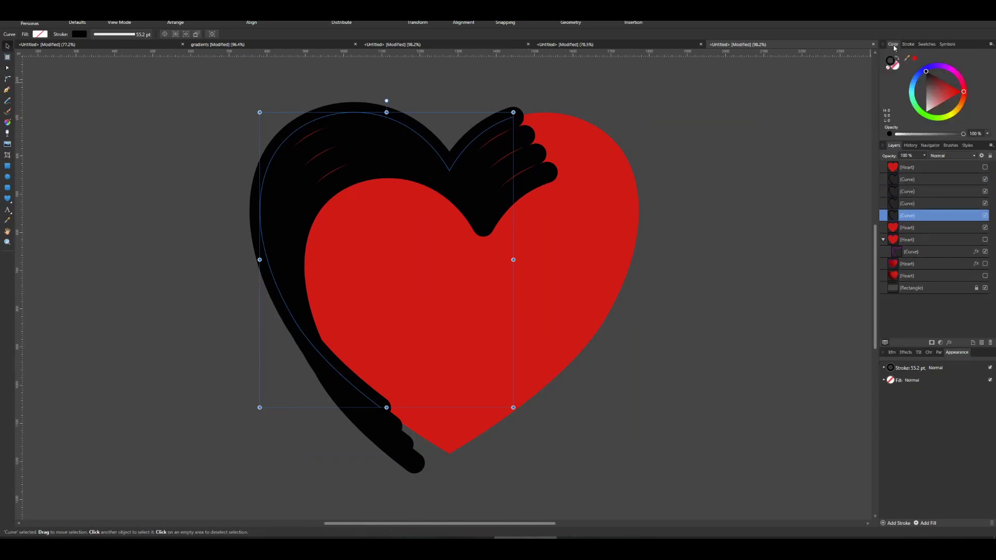
pyautogui.click(540, 175)
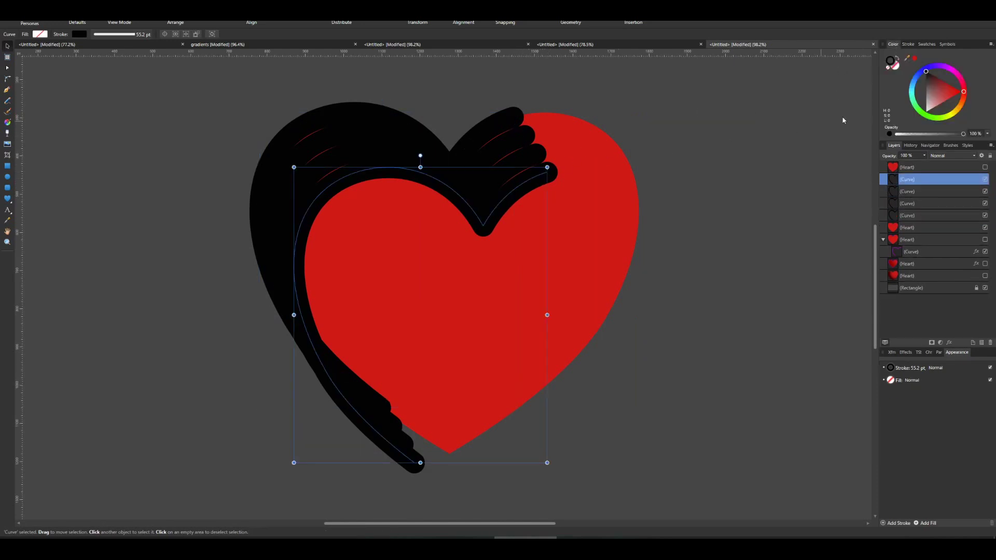
pyautogui.click(924, 72)
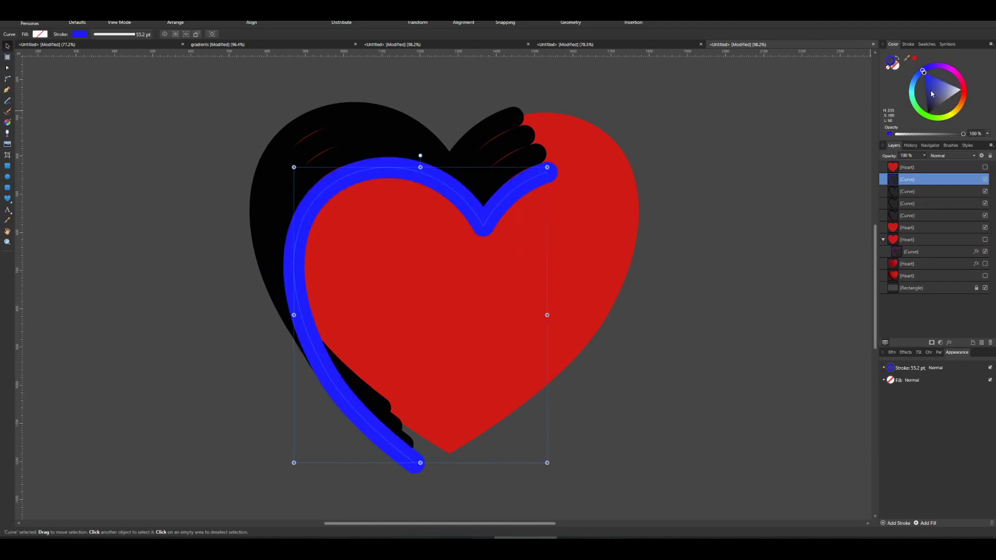
pyautogui.click(535, 155)
pyautogui.moveTo(915, 93); pyautogui.dragTo(918, 110)
# Colour the third curve yellow and the outermost curve red, then select all four curves.
pyautogui.click(518, 134)
pyautogui.click(953, 113)
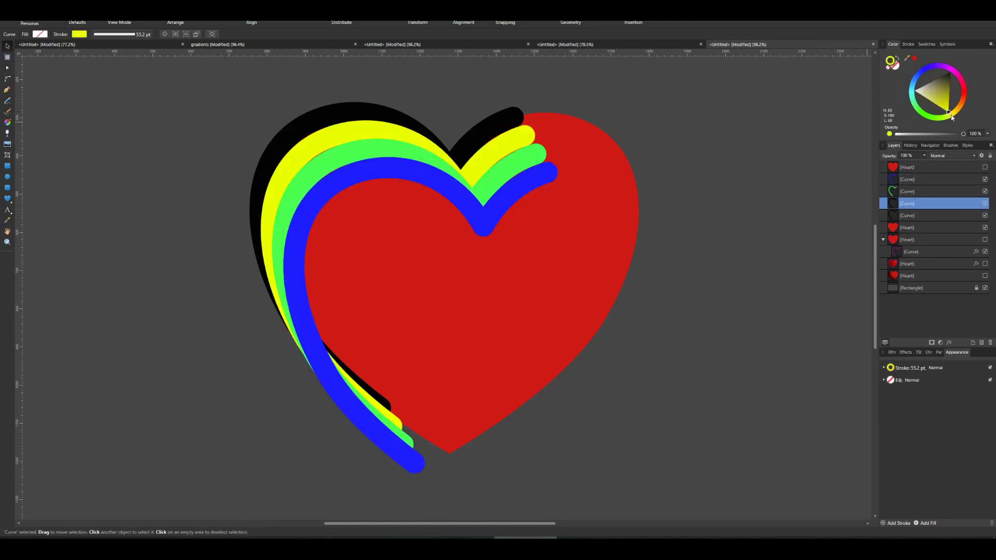
pyautogui.click(511, 113)
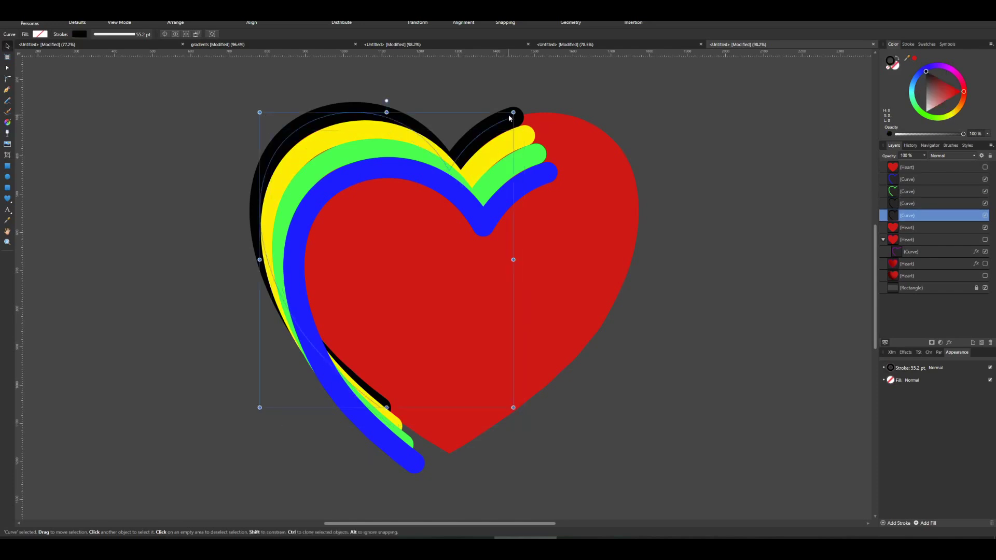
pyautogui.click(963, 91)
pyautogui.moveTo(967, 89); pyautogui.dragTo(966, 89)
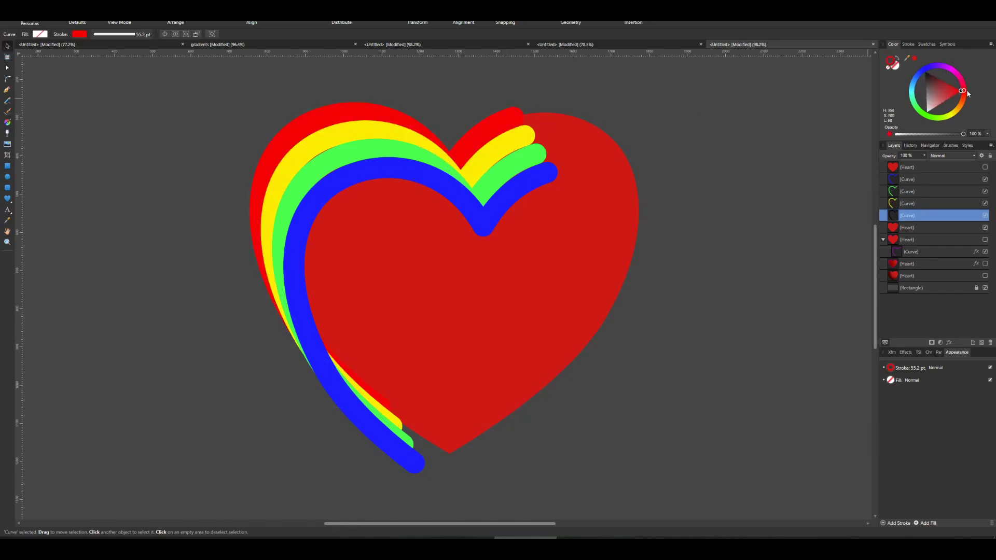
pyautogui.click(905, 181)
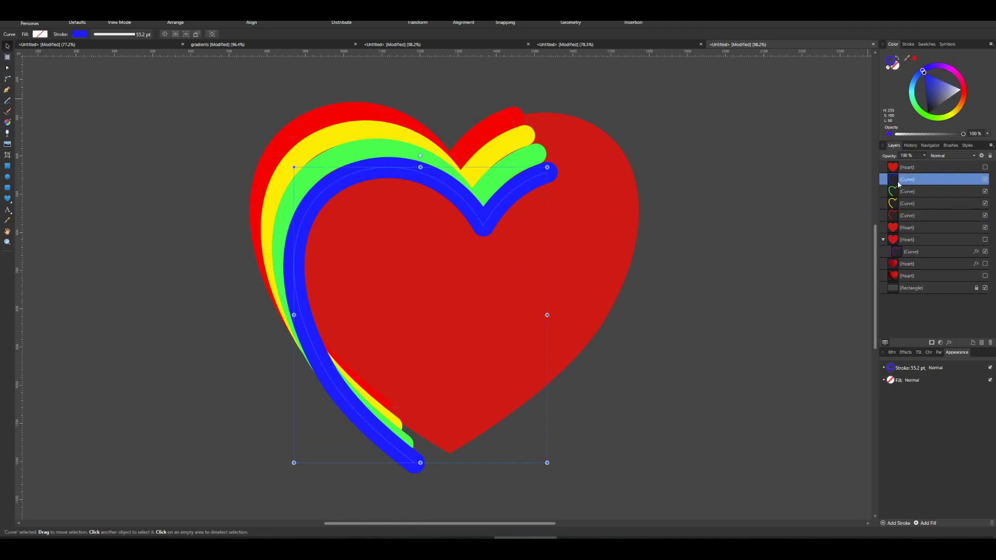
pyautogui.keyDown('shift'); pyautogui.click(903, 215); pyautogui.keyUp('shift')
# Group the four coloured curves and clip the group inside the Heart layer.
pyautogui.hotkey('ctrl', 'g')
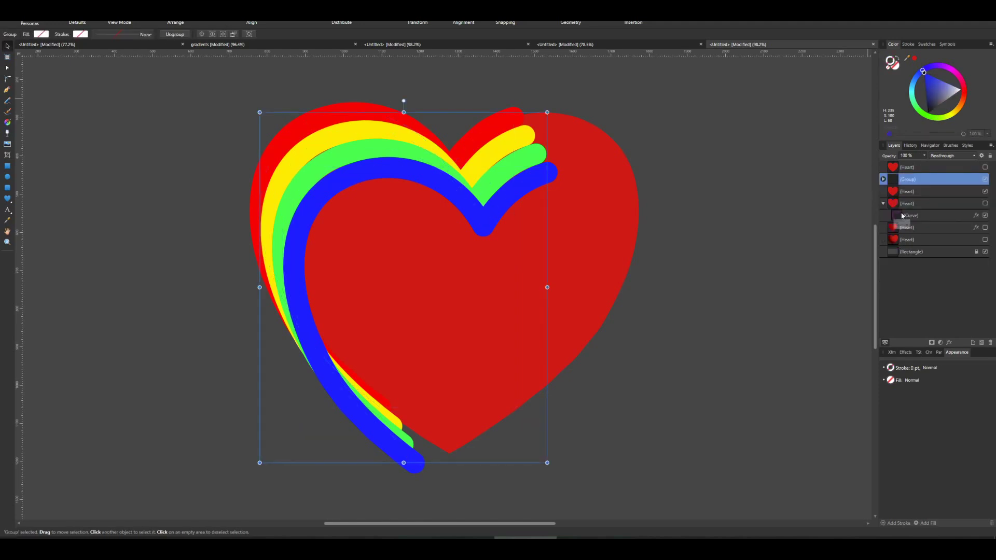
pyautogui.moveTo(895, 180); pyautogui.dragTo(904, 191)
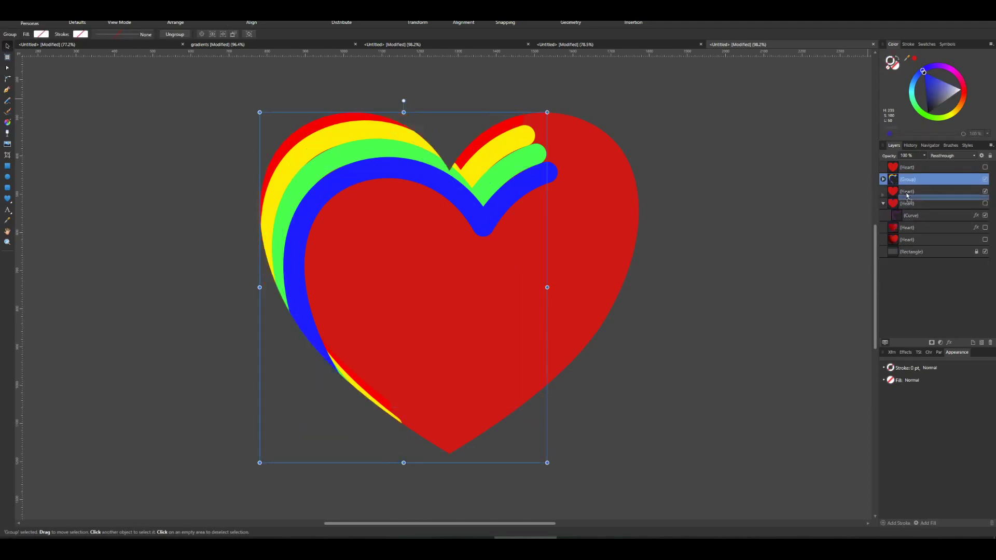
pyautogui.click(883, 179)
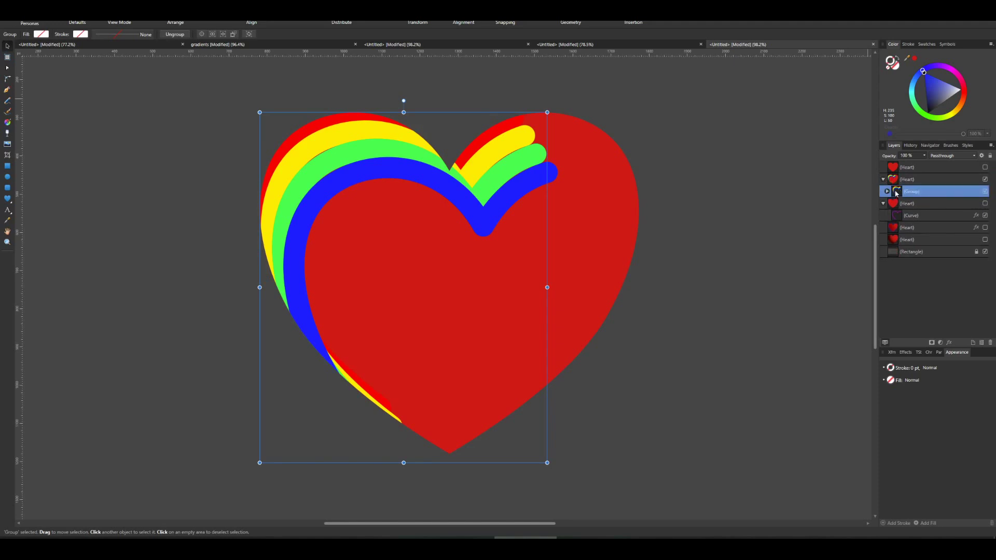
# Add a Gaussian Blur layer effect to soften the rainbow strokes.
pyautogui.click(949, 343)
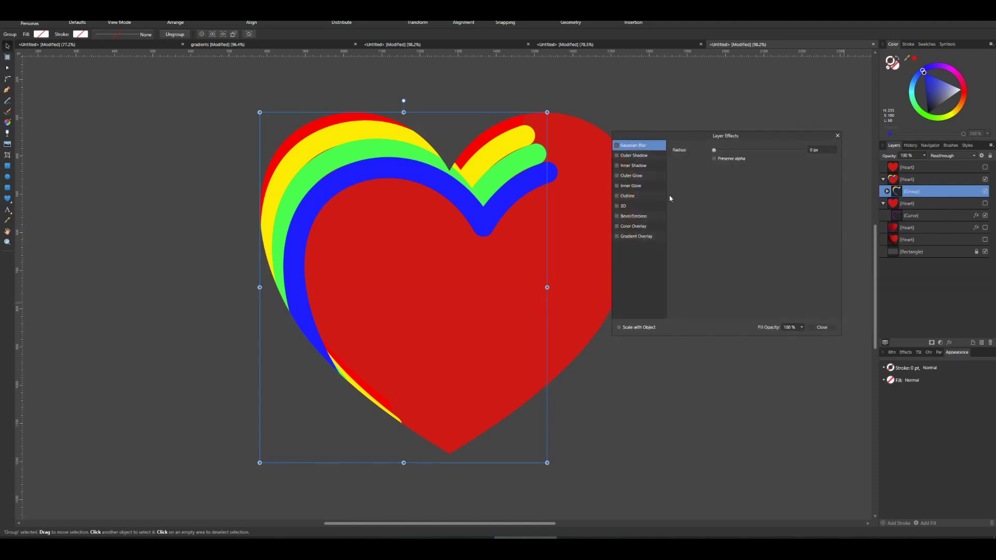
pyautogui.moveTo(714, 150); pyautogui.dragTo(763, 153)
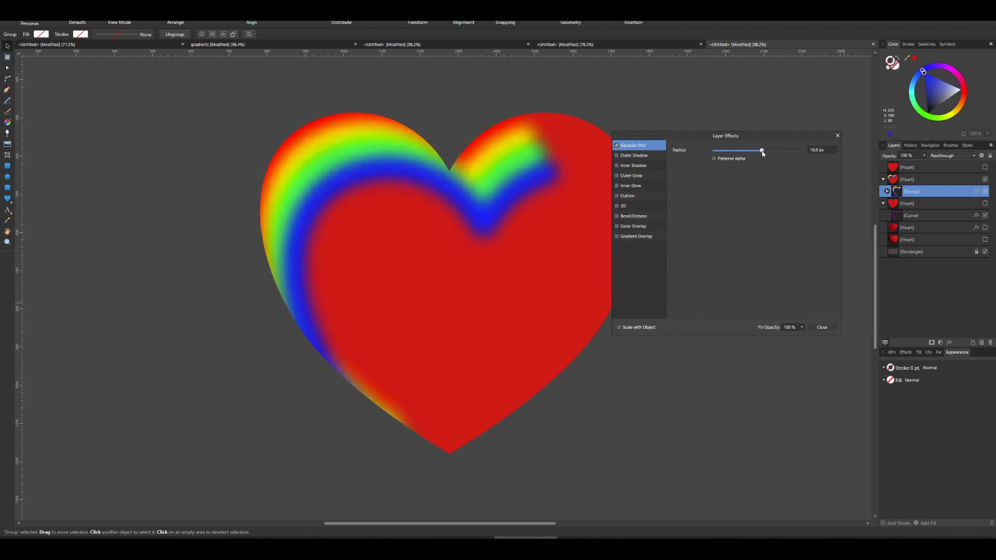
pyautogui.click(821, 327)
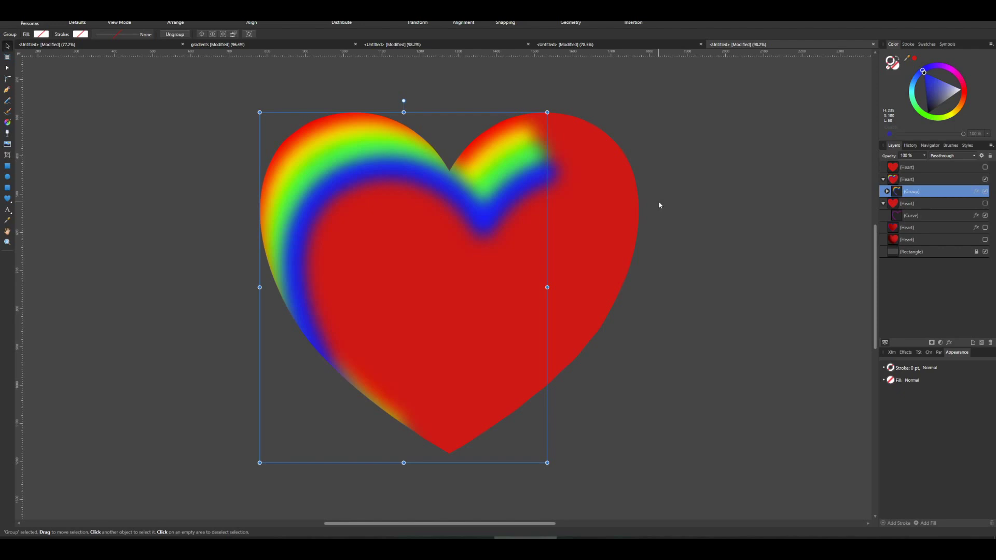
# Hide the rainbow heart and make the plain red top heart visible.
pyautogui.click(985, 179)
pyautogui.click(913, 167)
pyautogui.click(985, 167)
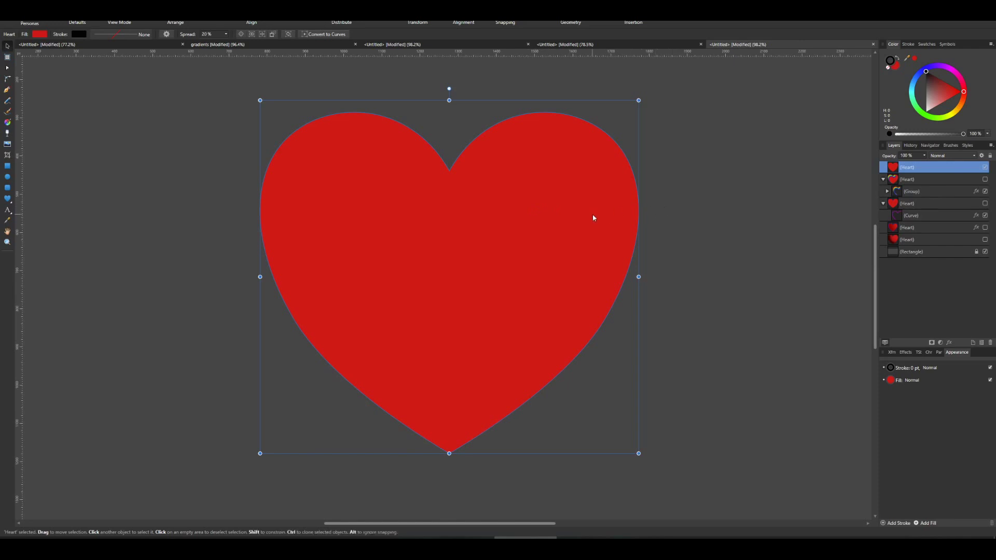
# Duplicate the red heart, shrink the copy from its centre, deepen its notch, and fill it dark red.
pyautogui.hotkey('ctrl', 'j')
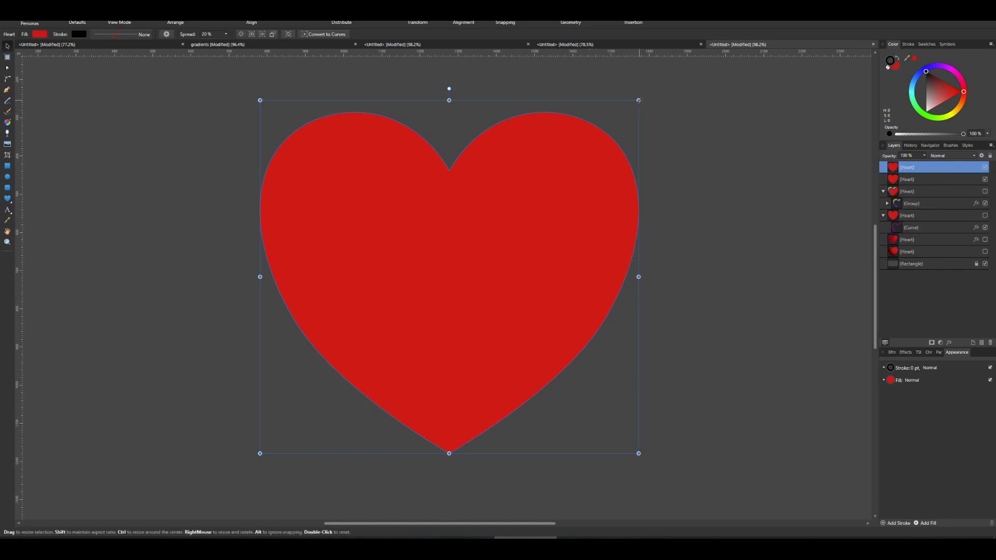
pyautogui.moveTo(638, 100); pyautogui.dragTo(588, 147)
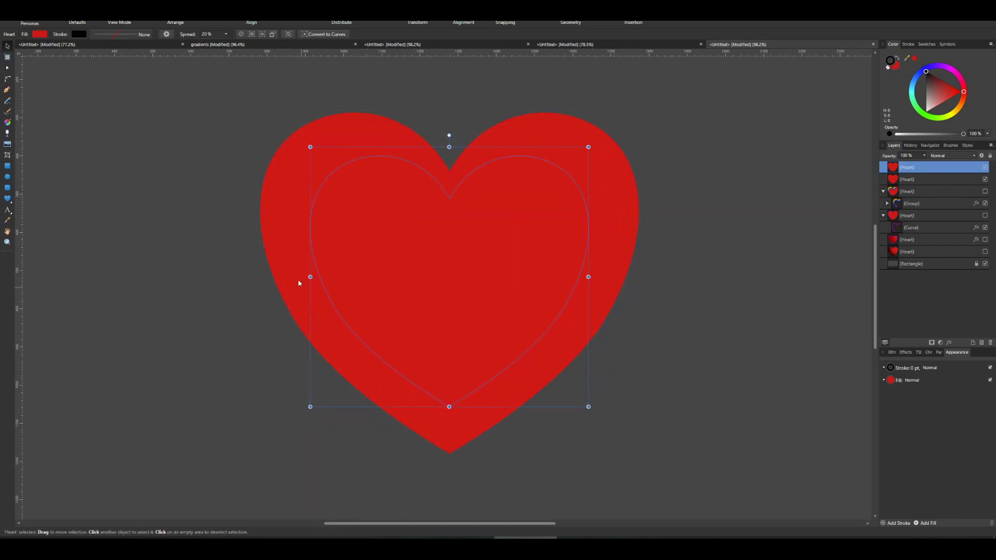
pyautogui.press('a')
pyautogui.moveTo(450, 201); pyautogui.dragTo(450, 225)
pyautogui.click(939, 76)
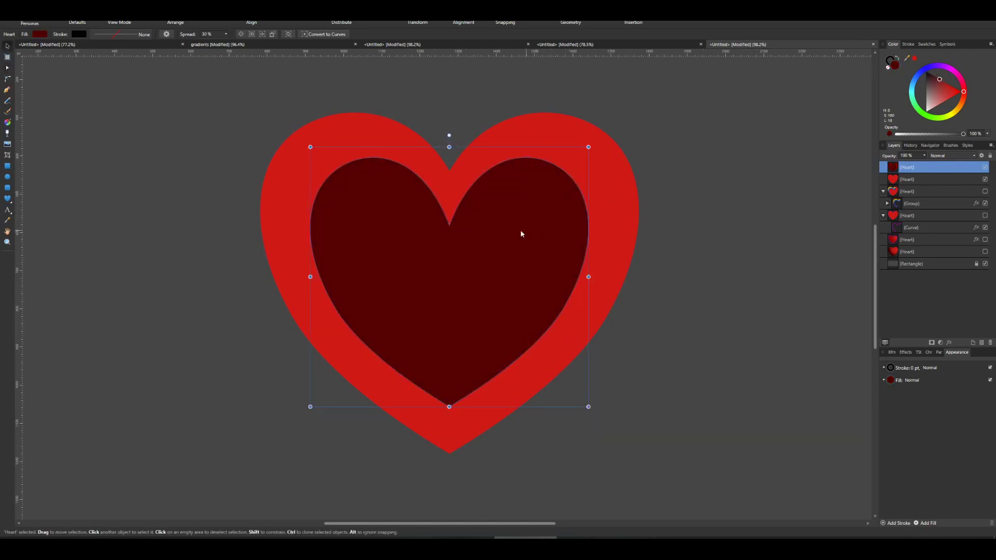
# Give the dark inner heart a Gaussian Blur of about 22.7 px.
pyautogui.click(949, 342)
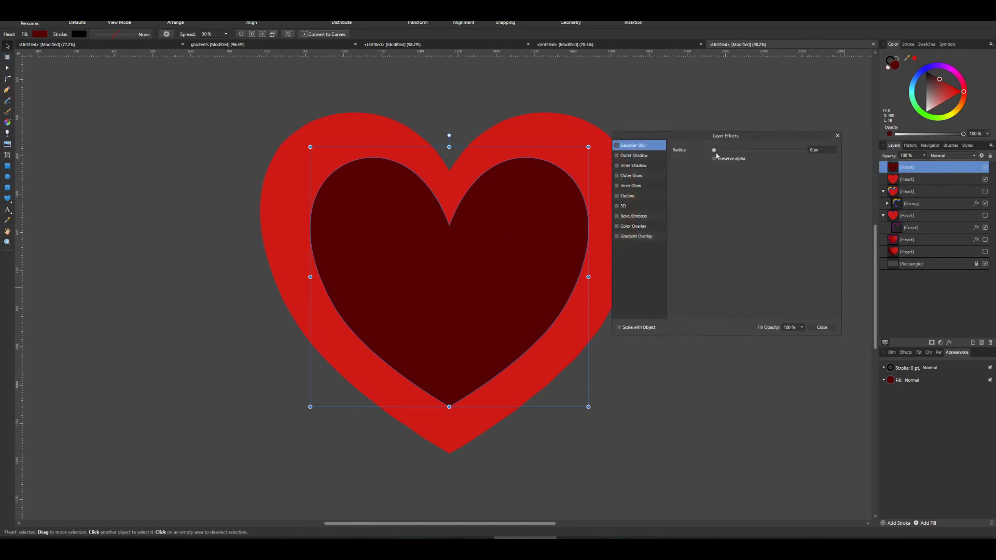
pyautogui.moveTo(714, 154); pyautogui.dragTo(767, 157)
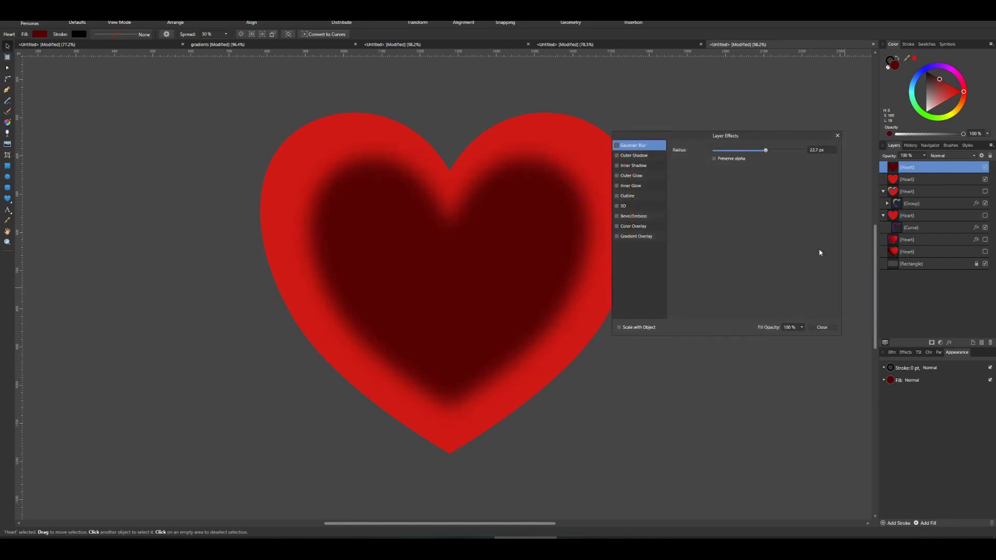
pyautogui.click(823, 327)
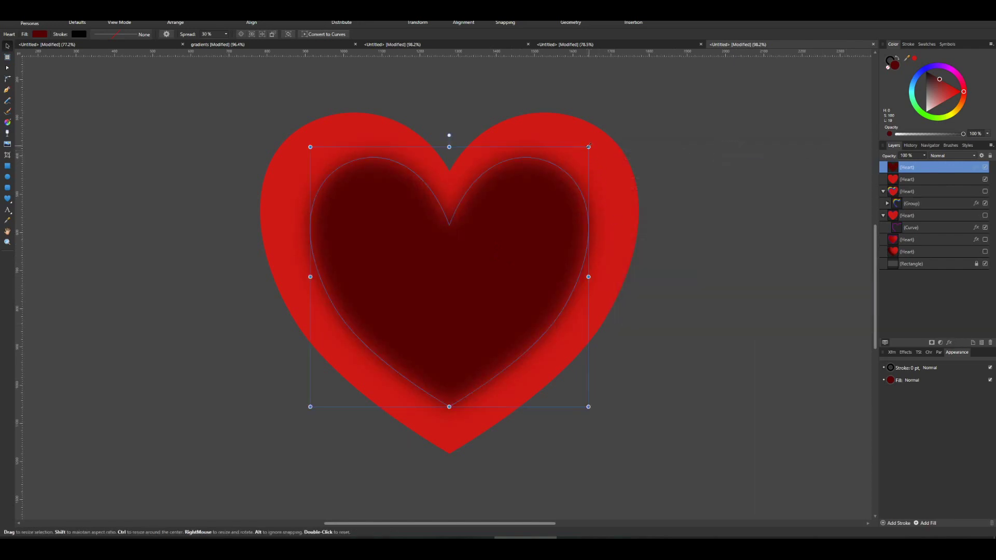
# Enlarge the blurred inner heart, nest it inside the red Heart layer, and deselect.
pyautogui.moveTo(588, 147); pyautogui.dragTo(617, 121)
pyautogui.moveTo(905, 180); pyautogui.dragTo(905, 169)
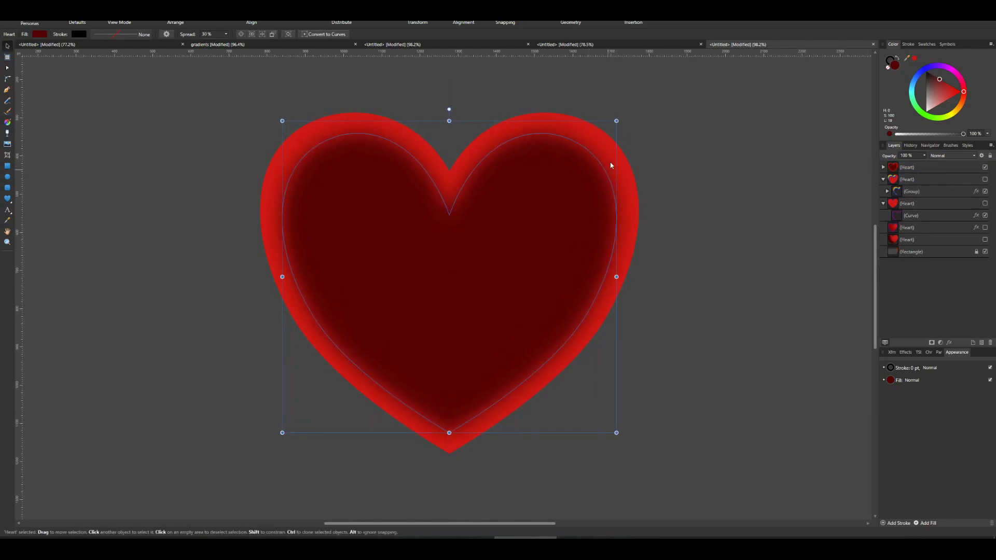
pyautogui.click(618, 127)
pyautogui.moveTo(617, 133)
pyautogui.mouseDown()
pyautogui.moveTo(645, 82)
pyautogui.moveTo(652, 87)
pyautogui.moveTo(610, 119)
pyautogui.mouseUp()
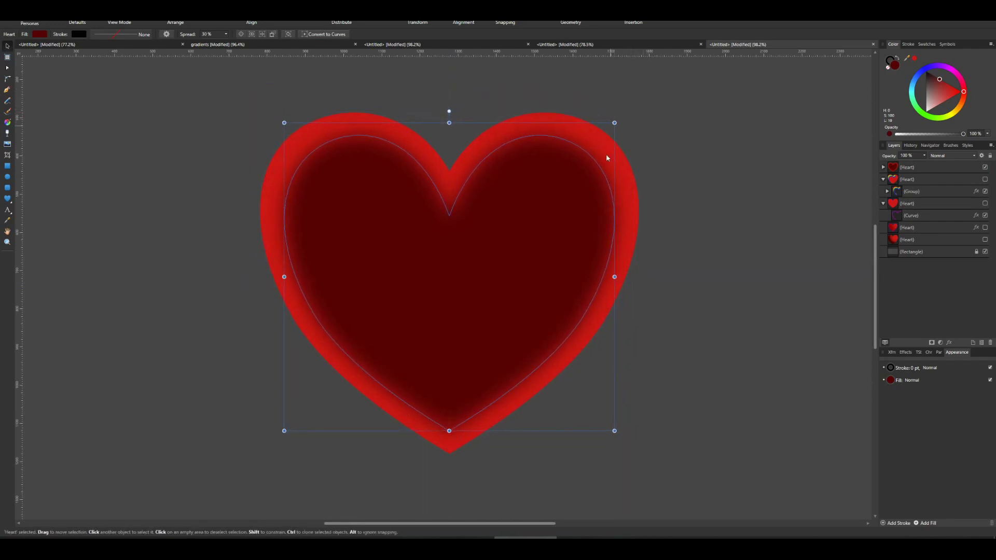
pyautogui.click(673, 225)
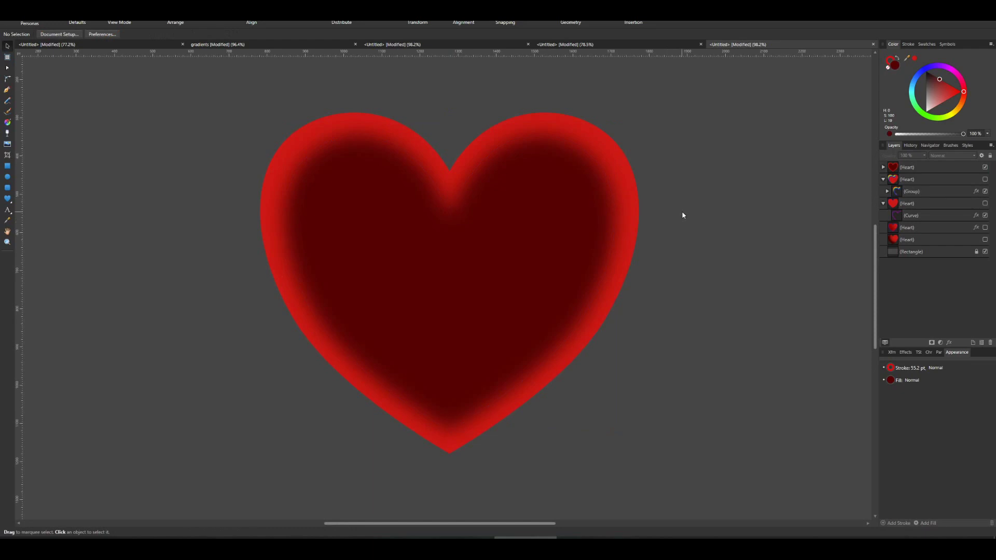